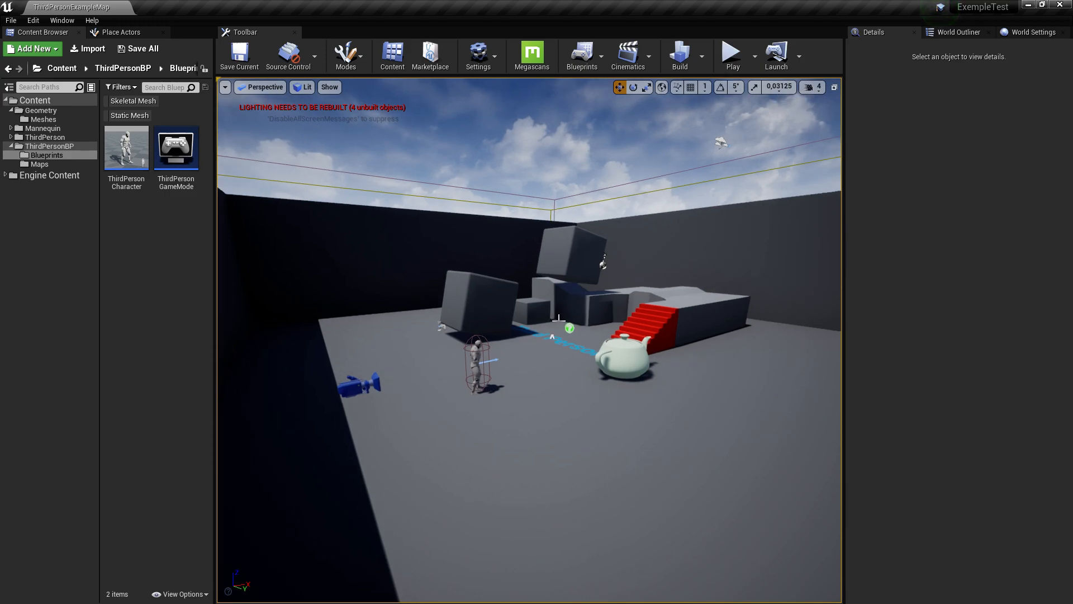
- Play-test the level by running the character over the red stairs and platforms, jumping onto the teapot, and stopping the session
{"action": "right_click_drag", "start_coordinate": [578, 226], "coordinate": [578, 226]}
{"action": "left_click", "coordinate": [728, 67]}
{"action": "key", "text": "w"}
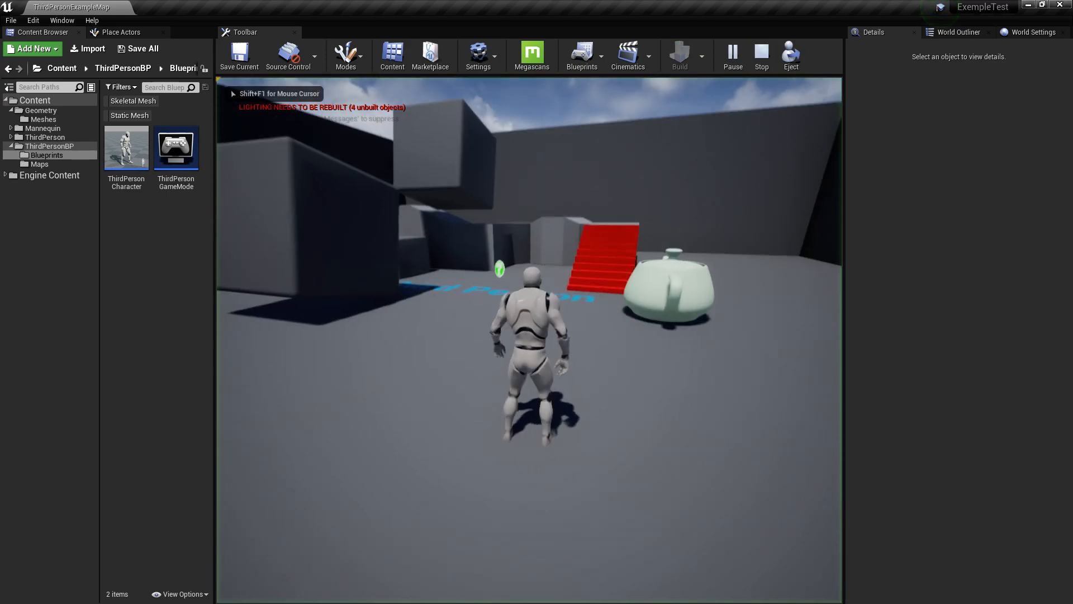
{"action": "key", "text": "w"}
{"action": "key", "text": "d"}
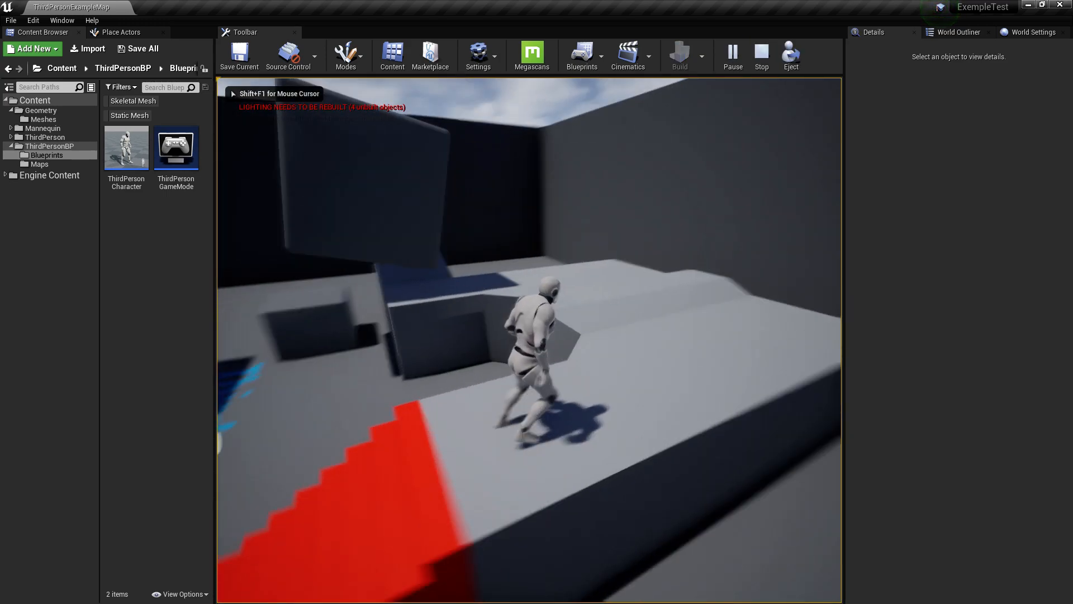
{"action": "key", "text": "a"}
{"action": "key", "text": "w"}
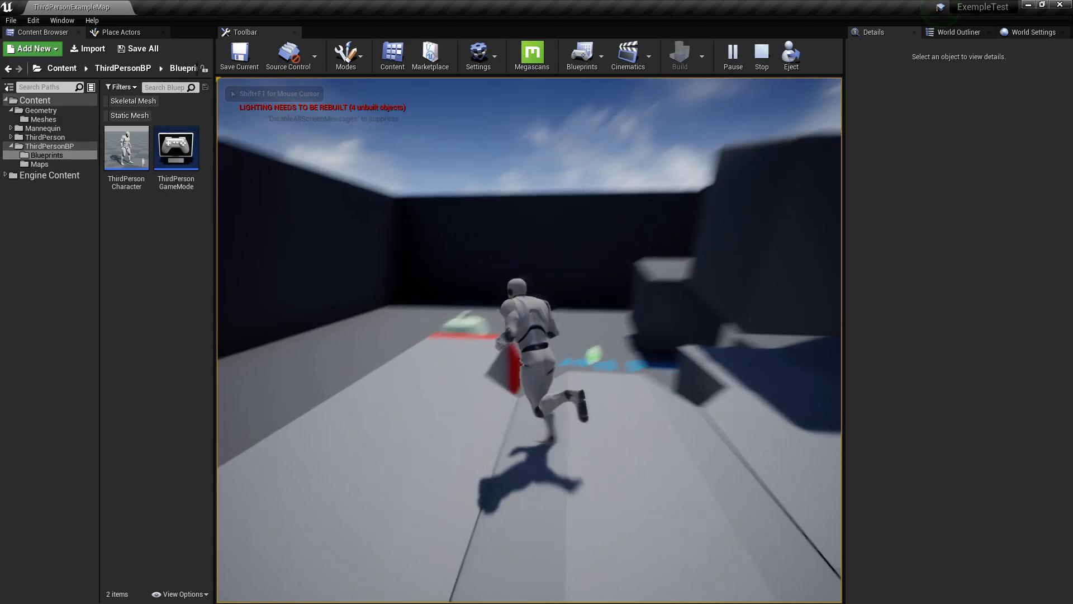
{"action": "key", "text": "space"}
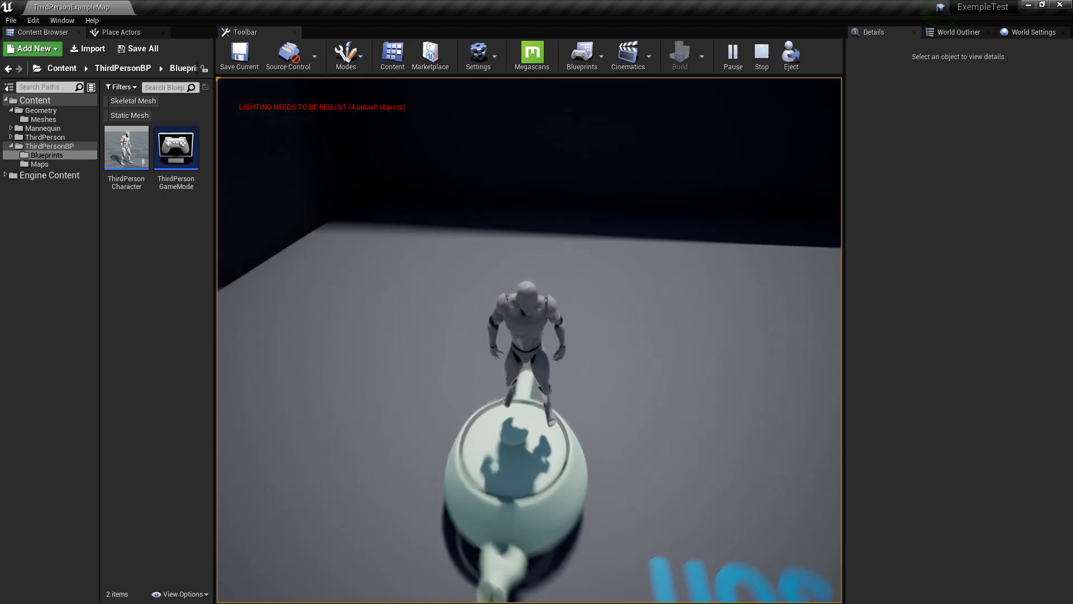
{"action": "key", "text": "space"}
{"action": "key", "text": "s"}
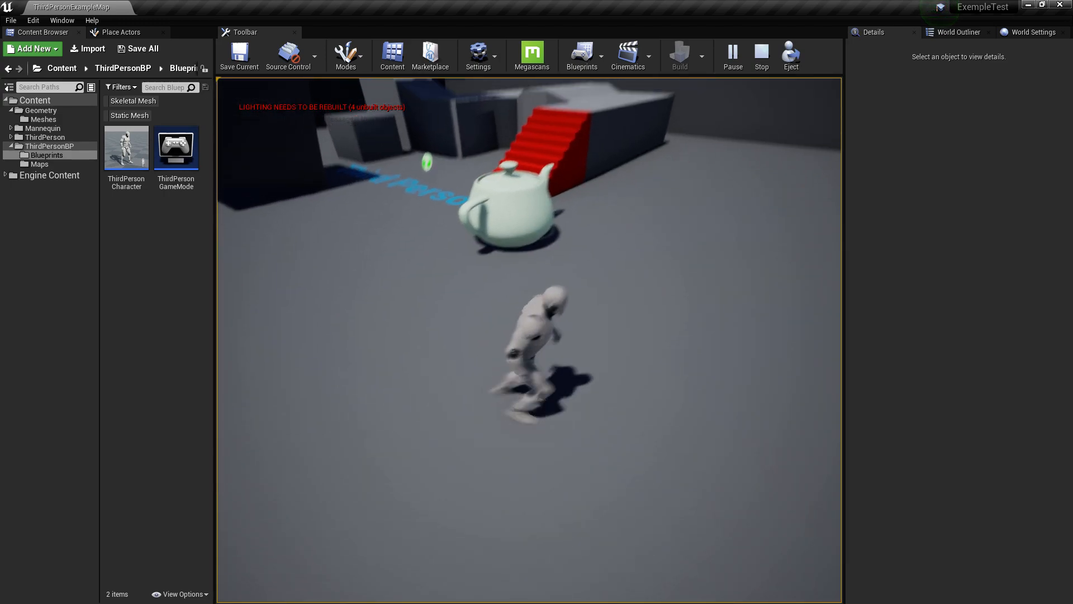
{"action": "key", "text": "Escape"}
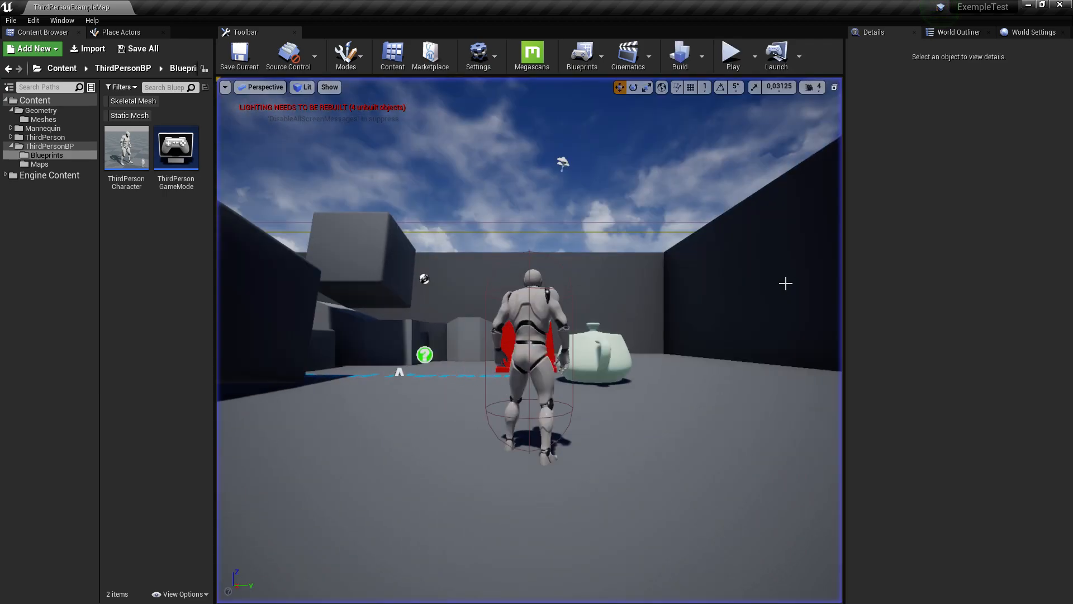
{"action": "key", "text": "s"}
{"action": "right_click_drag", "start_coordinate": [624, 268], "coordinate": [626, 257]}
{"action": "key", "text": "d"}
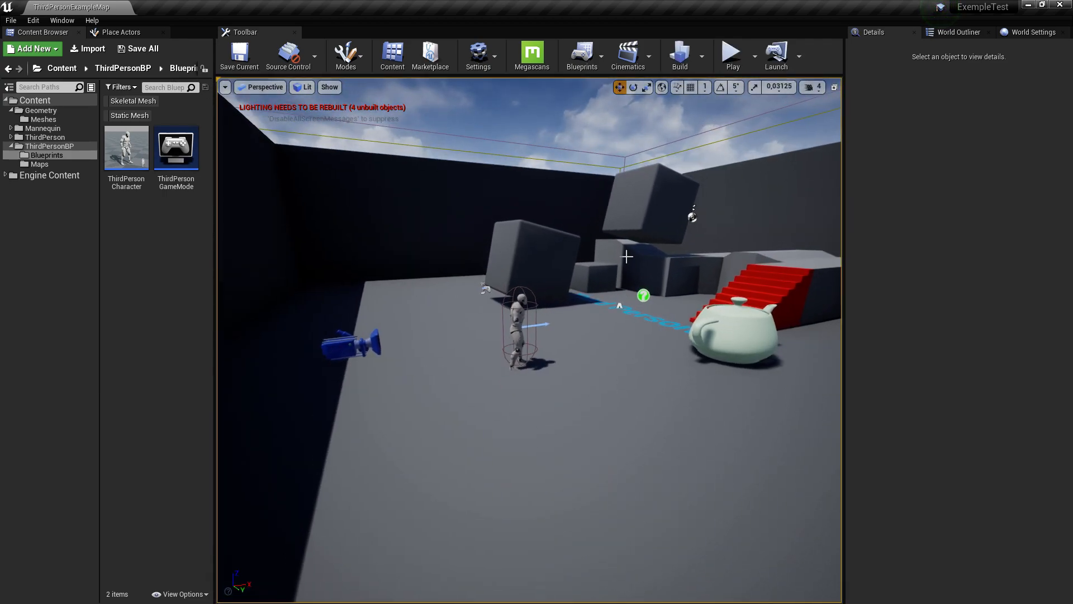
{"action": "left_click", "coordinate": [261, 59]}
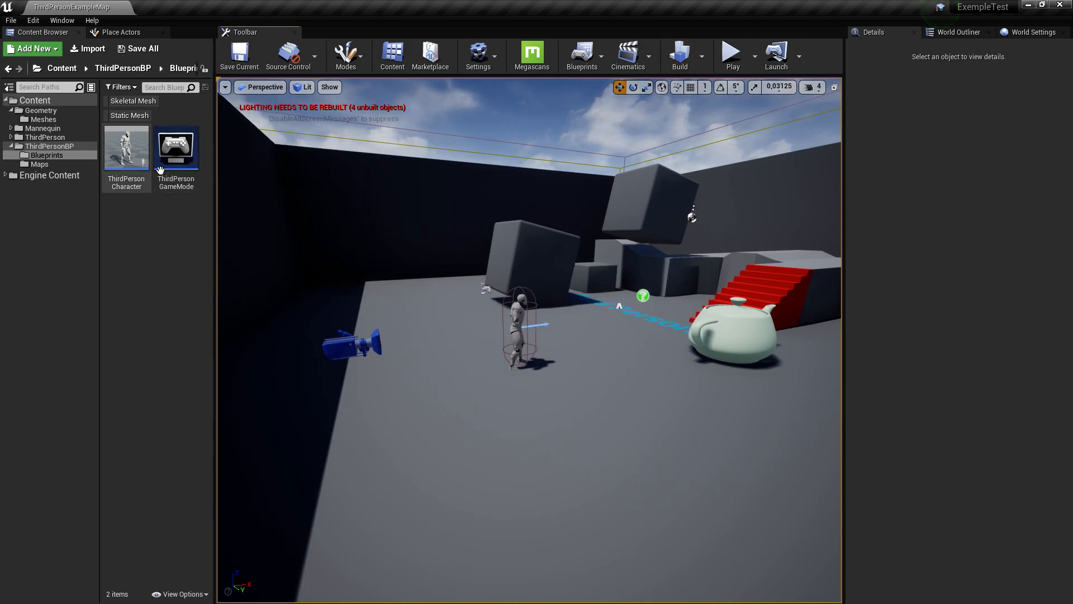
{"action": "right_click_drag", "start_coordinate": [646, 198], "coordinate": [603, 192]}
{"action": "right_click", "coordinate": [138, 215]}
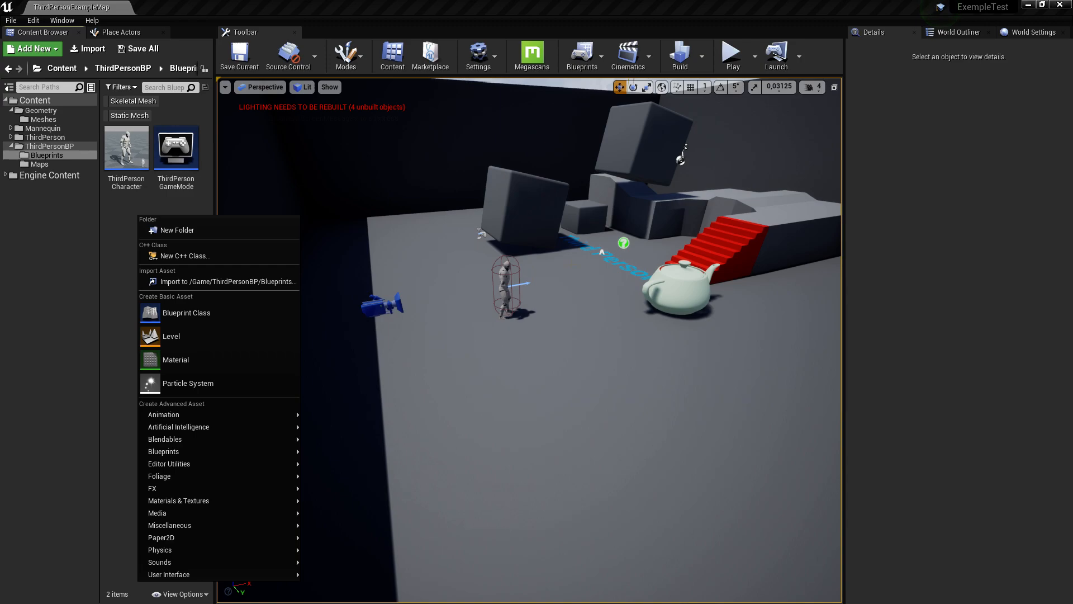
- Select the third-person character in the level
{"action": "left_click", "coordinate": [511, 275]}
{"action": "right_click_drag", "start_coordinate": [386, 185], "coordinate": [367, 167]}
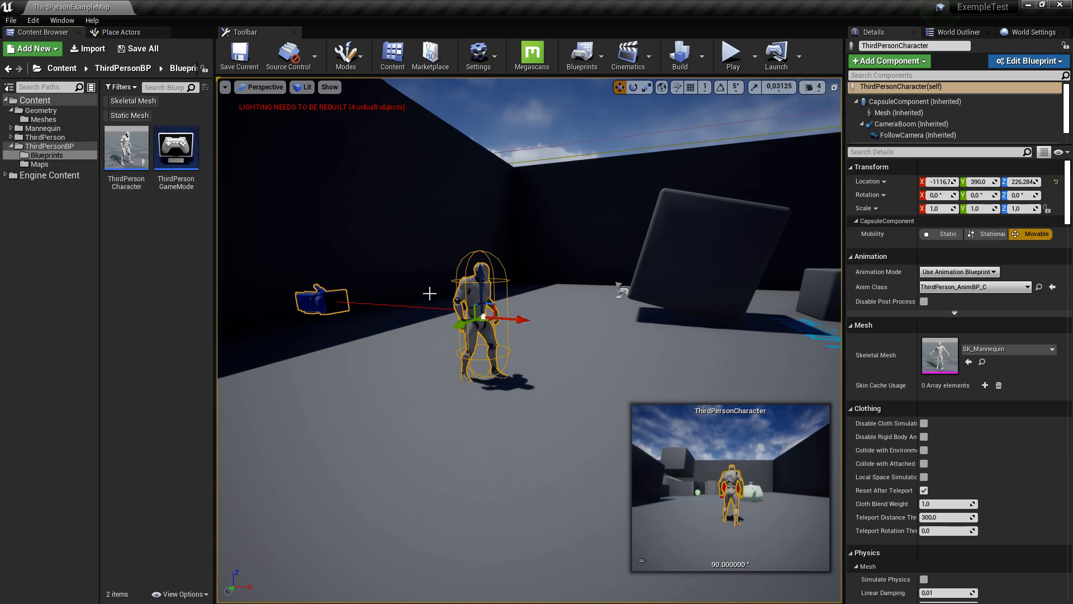
{"action": "left_click_drag", "start_coordinate": [470, 287], "coordinate": [559, 223], "text": "alt"}
{"action": "right_click", "coordinate": [133, 213]}
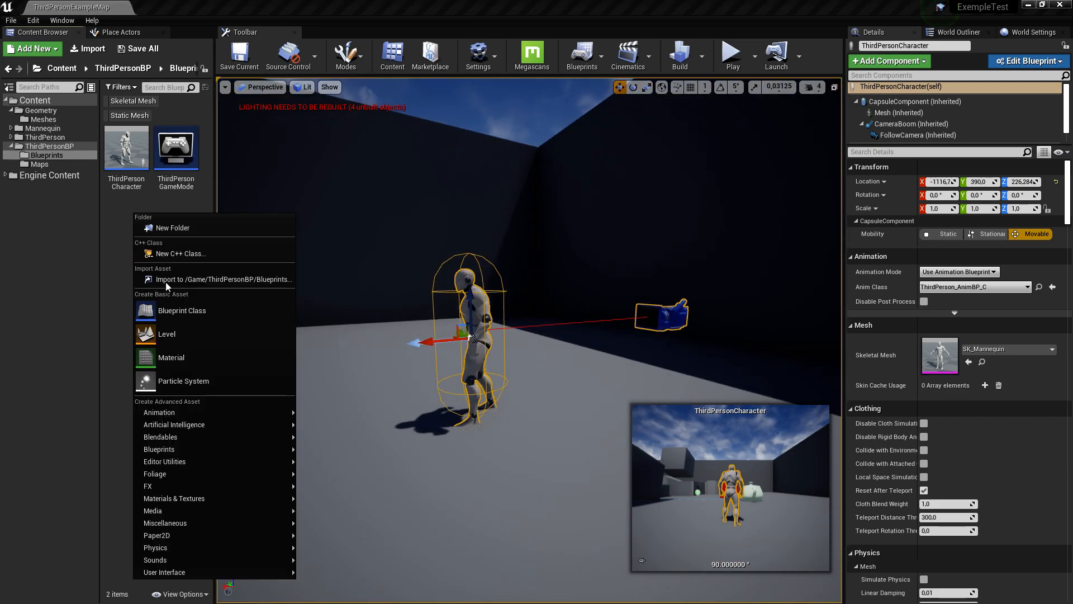
{"action": "mouse_move", "coordinate": [206, 450]}
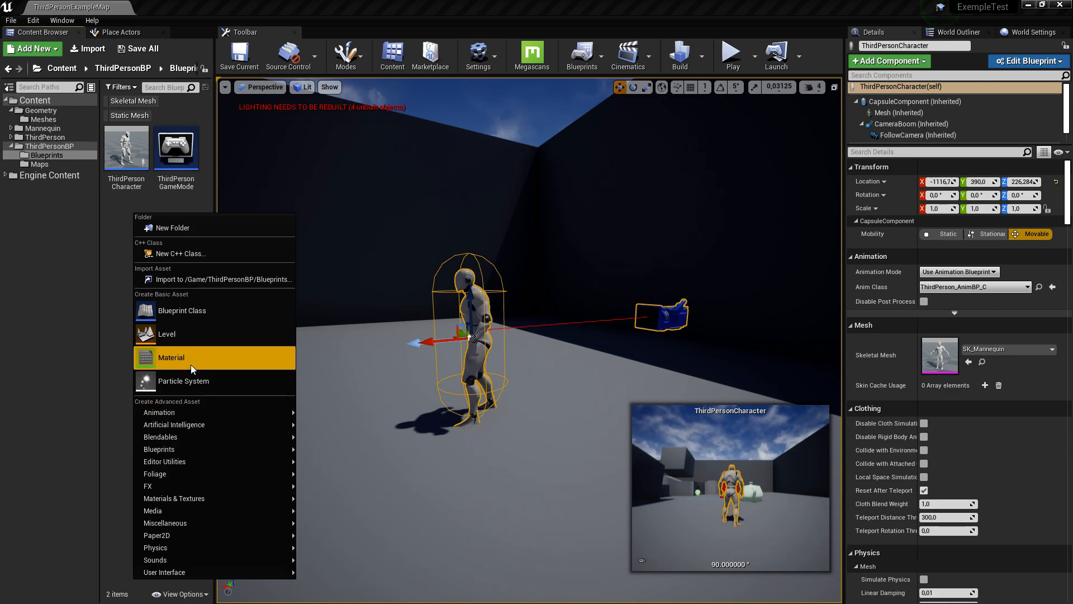
{"action": "mouse_move", "coordinate": [189, 412]}
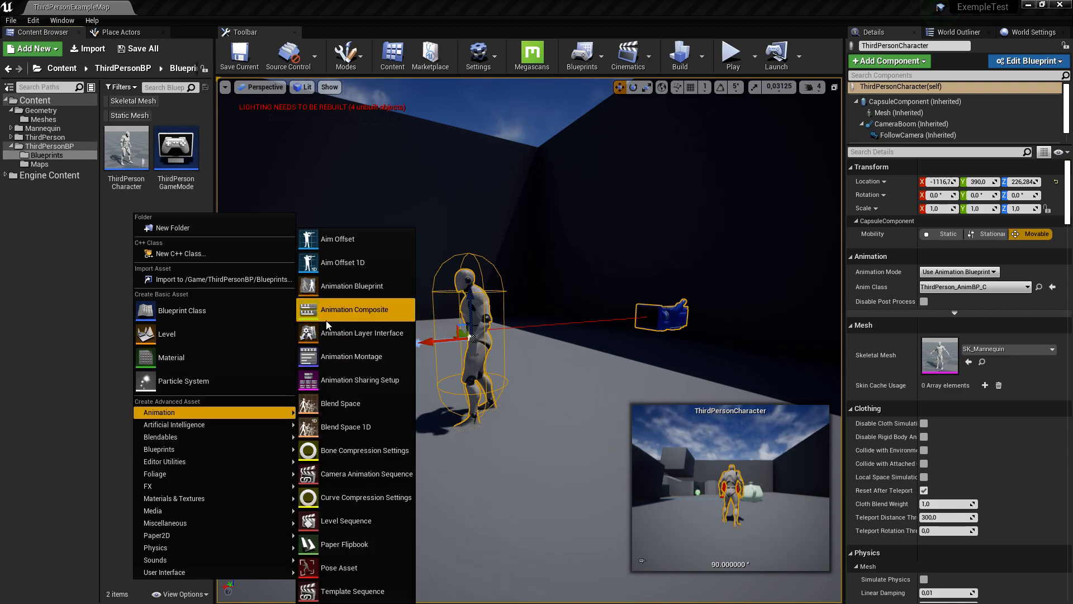
{"action": "left_click", "coordinate": [127, 239]}
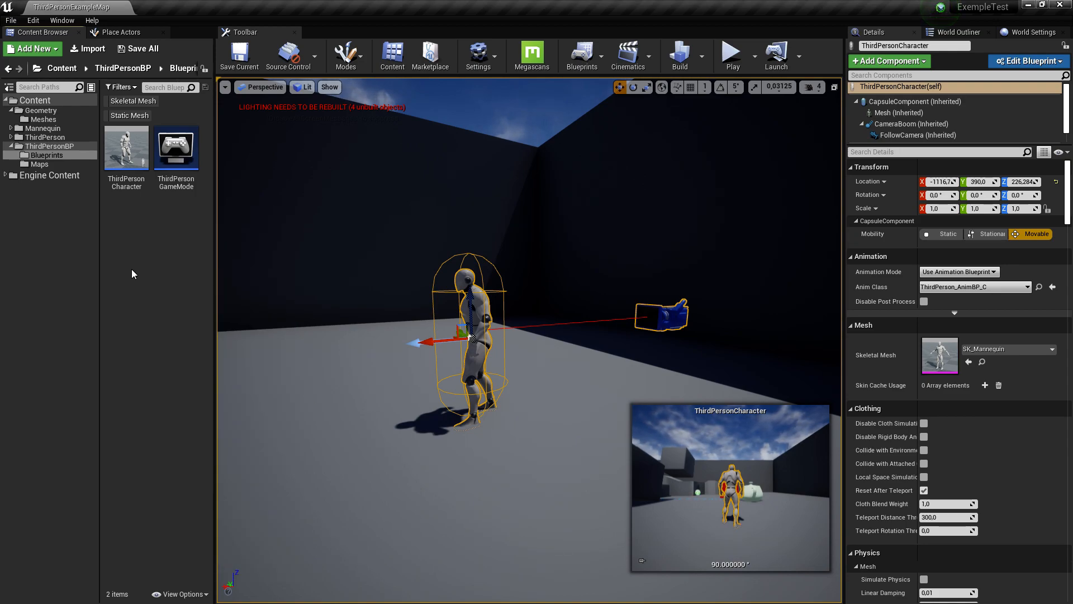
- Open the Level Blueprint of ThirdPersonExampleMap and show its empty Event Graph
{"action": "left_click", "coordinate": [582, 56]}
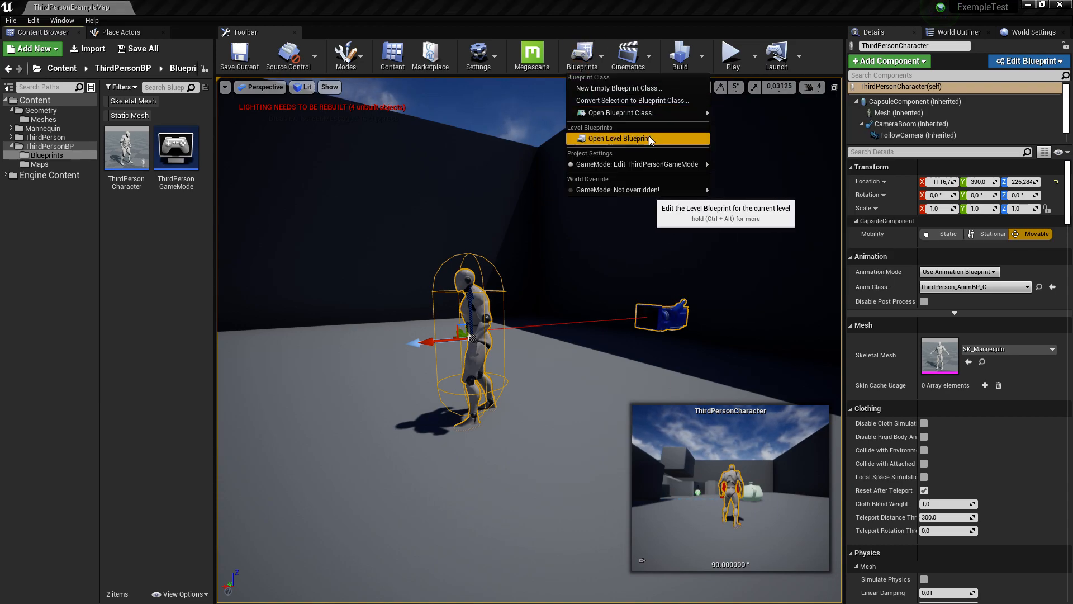
{"action": "left_click", "coordinate": [625, 137]}
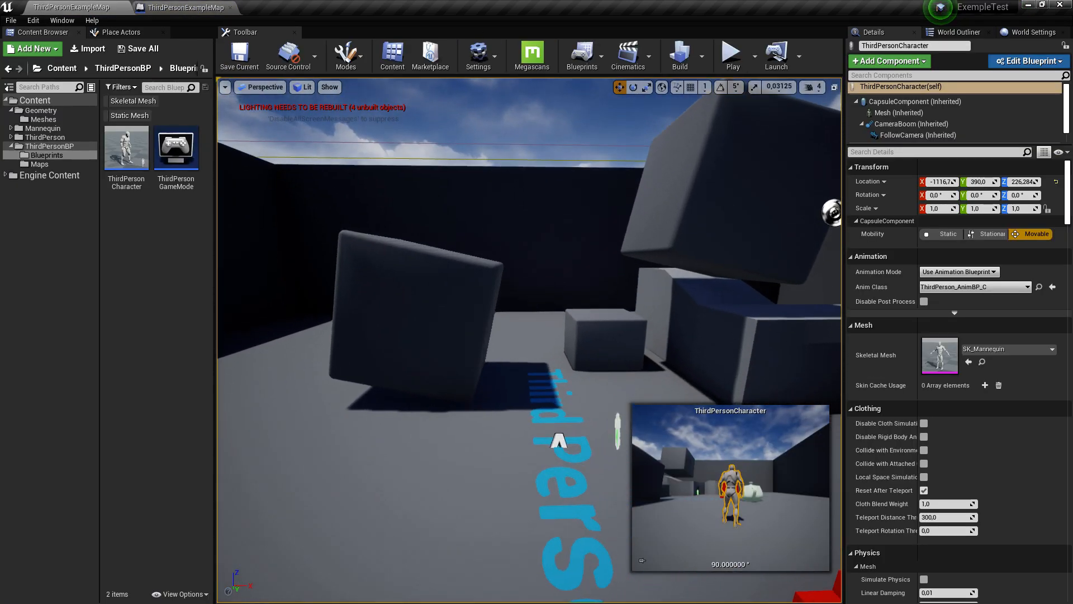
{"action": "key", "text": "s"}
{"action": "right_click_drag", "start_coordinate": [530, 340], "coordinate": [524, 386]}
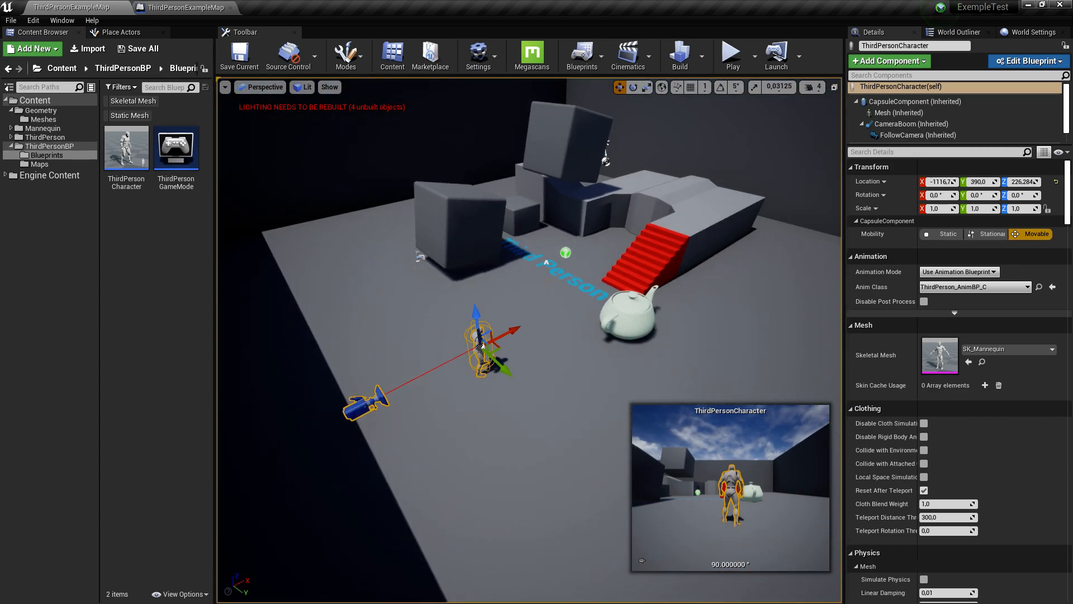
{"action": "right_click_drag", "start_coordinate": [615, 308], "coordinate": [685, 283]}
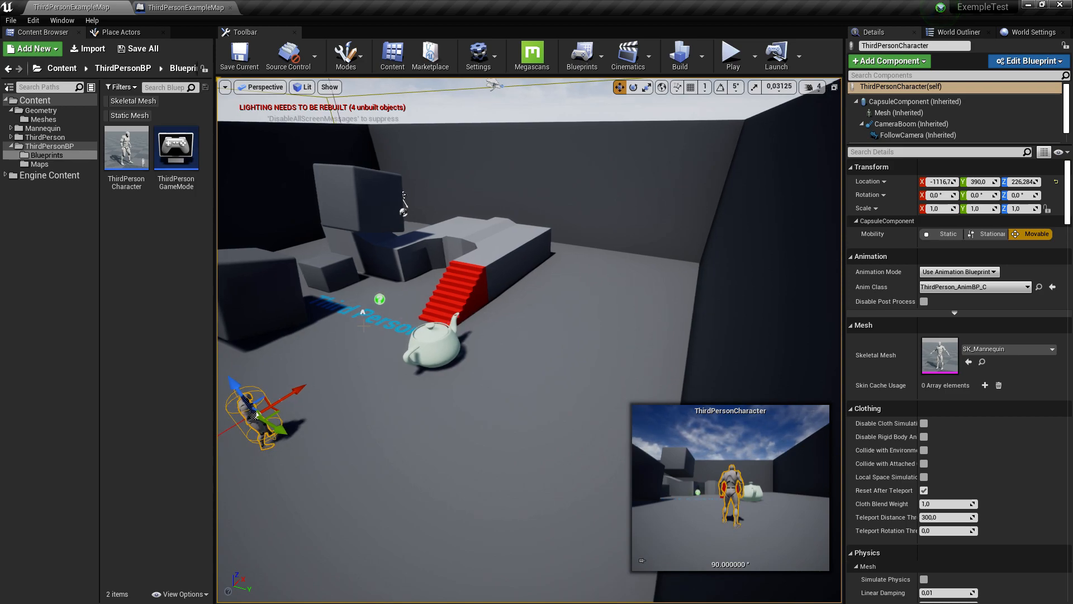
{"action": "left_click", "coordinate": [188, 8]}
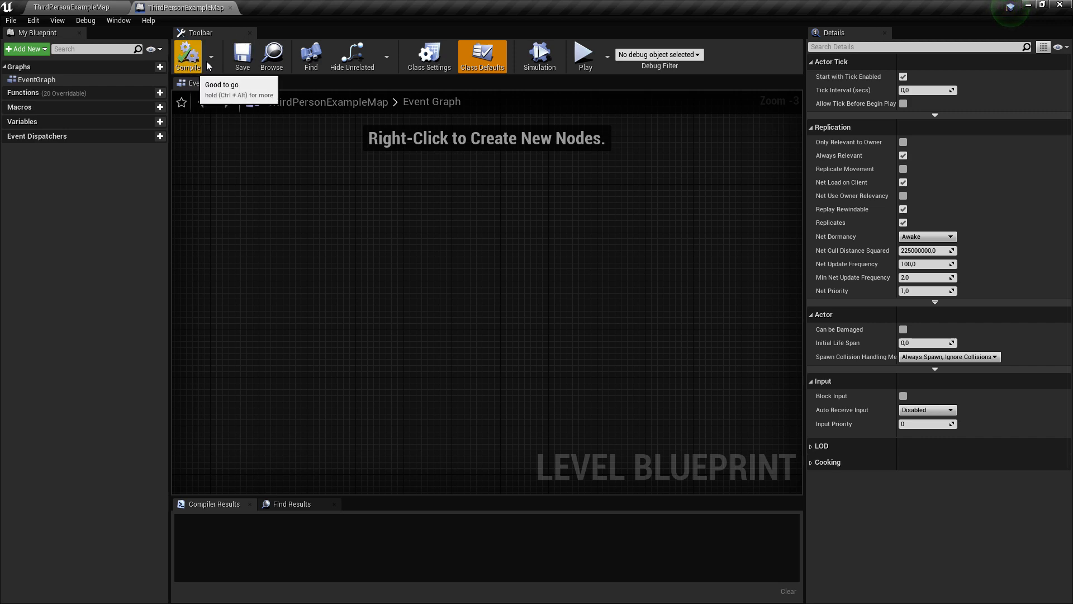
- Compile and save the Level Blueprint
{"action": "left_click", "coordinate": [188, 56]}
{"action": "left_click", "coordinate": [242, 59]}
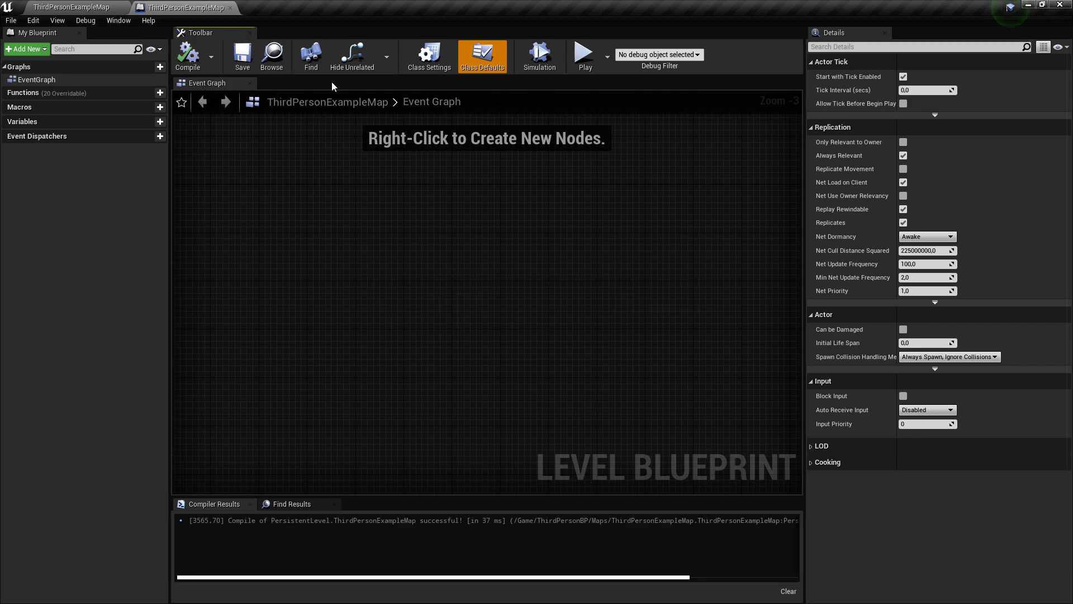
{"action": "left_click", "coordinate": [189, 57]}
{"action": "left_click", "coordinate": [248, 59]}
{"action": "left_click", "coordinate": [189, 56]}
{"action": "left_click", "coordinate": [242, 56]}
- Look over the Level Blueprint's class settings, including its interfaces, and its class defaults
{"action": "left_click", "coordinate": [430, 59]}
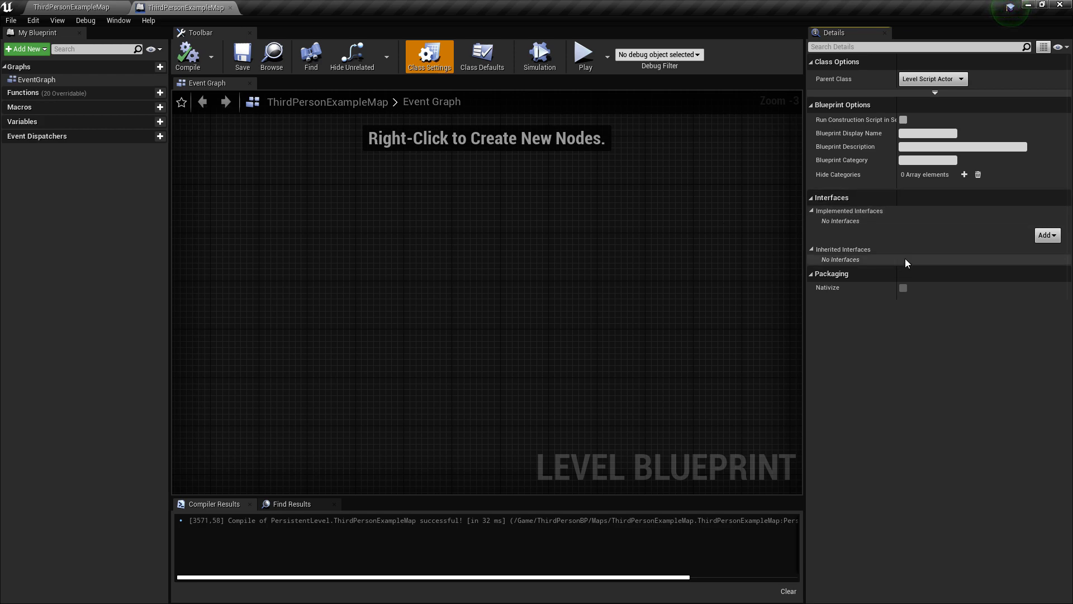
{"action": "left_click", "coordinate": [481, 58]}
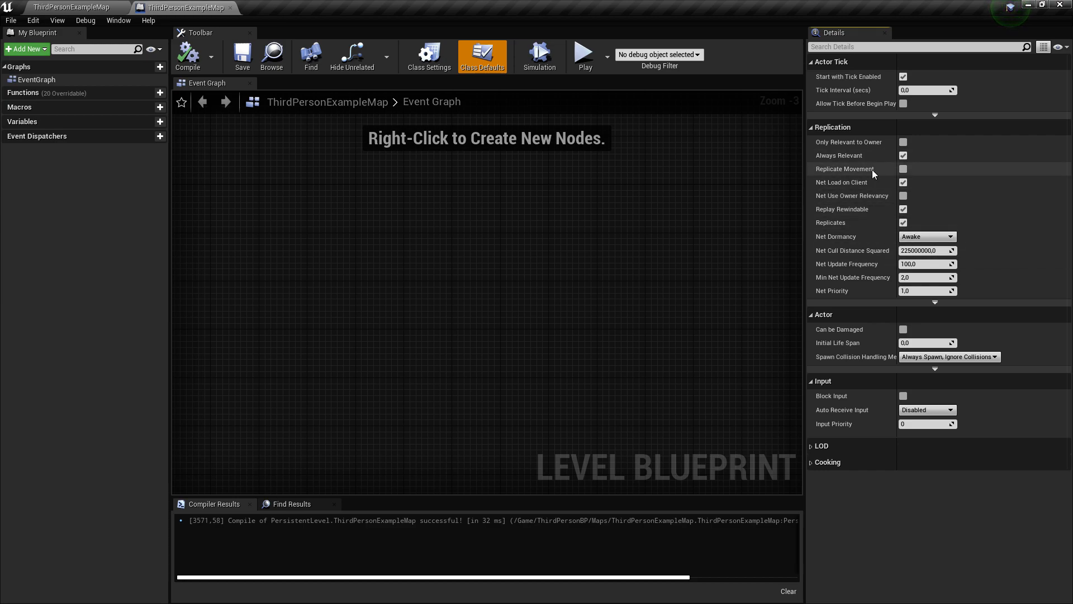
- Leave Replicates enabled in the class defaults, and save and recompile the Level Blueprint
{"action": "left_click", "coordinate": [903, 222]}
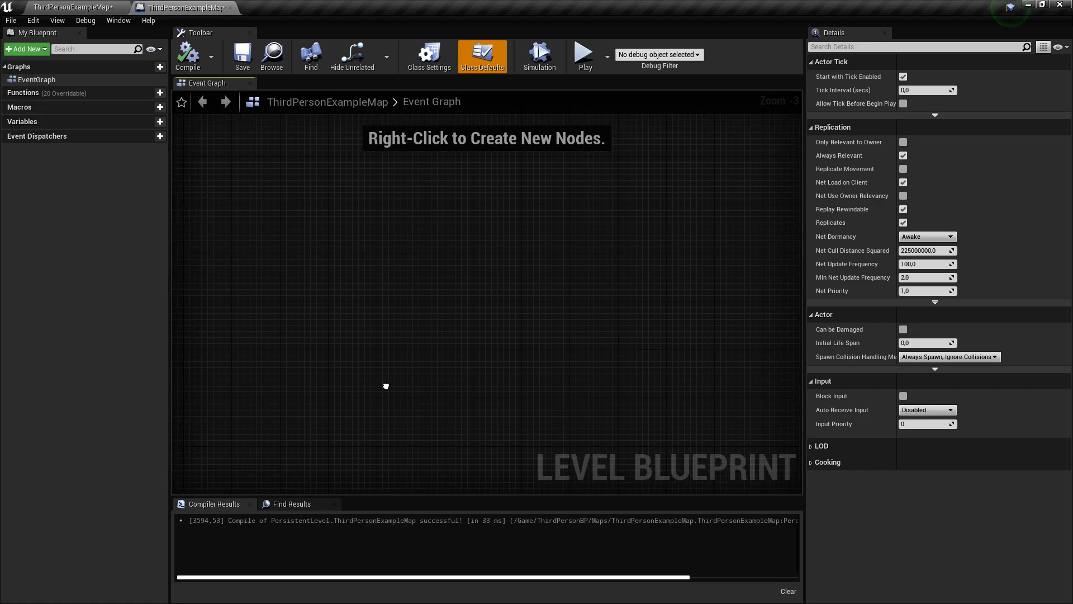
{"action": "key", "text": "ctrl+s"}
{"action": "key", "text": "F7"}
- In the level, move the third-person character back along the X axis to about -1400
{"action": "left_click", "coordinate": [75, 3]}
{"action": "mouse_move", "coordinate": [375, 295]}
{"action": "right_mouse_down"}
{"action": "mouse_move", "coordinate": [324, 310]}
{"action": "mouse_move", "coordinate": [380, 304]}
{"action": "right_mouse_up"}
{"action": "key", "text": "f"}
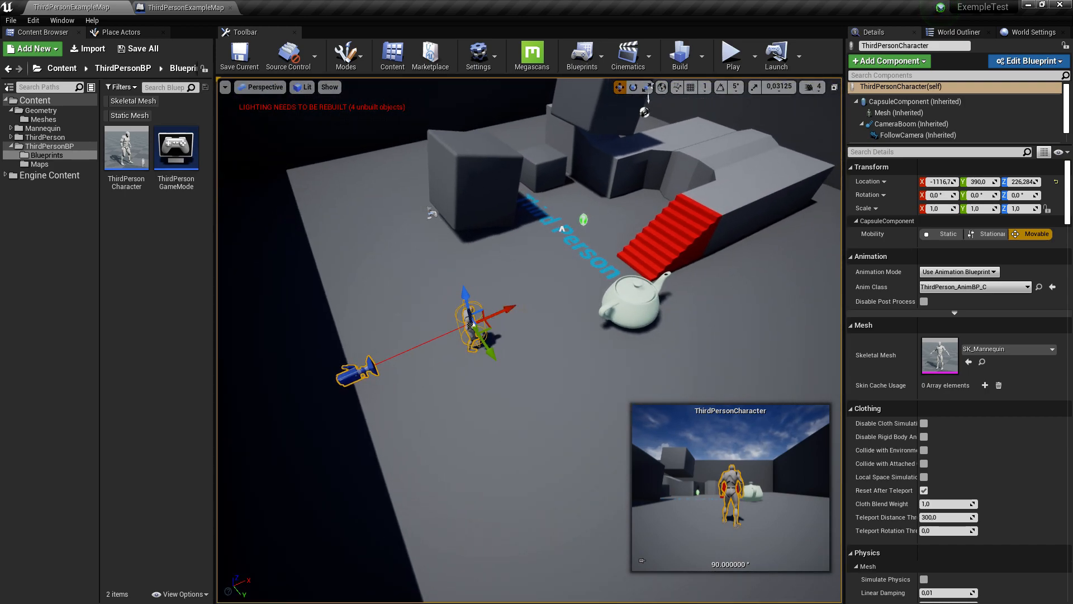
{"action": "left_click_drag", "start_coordinate": [515, 308], "coordinate": [308, 397]}
{"action": "right_click_drag", "start_coordinate": [353, 355], "coordinate": [321, 390]}
{"action": "left_click_drag", "start_coordinate": [375, 305], "coordinate": [485, 288]}
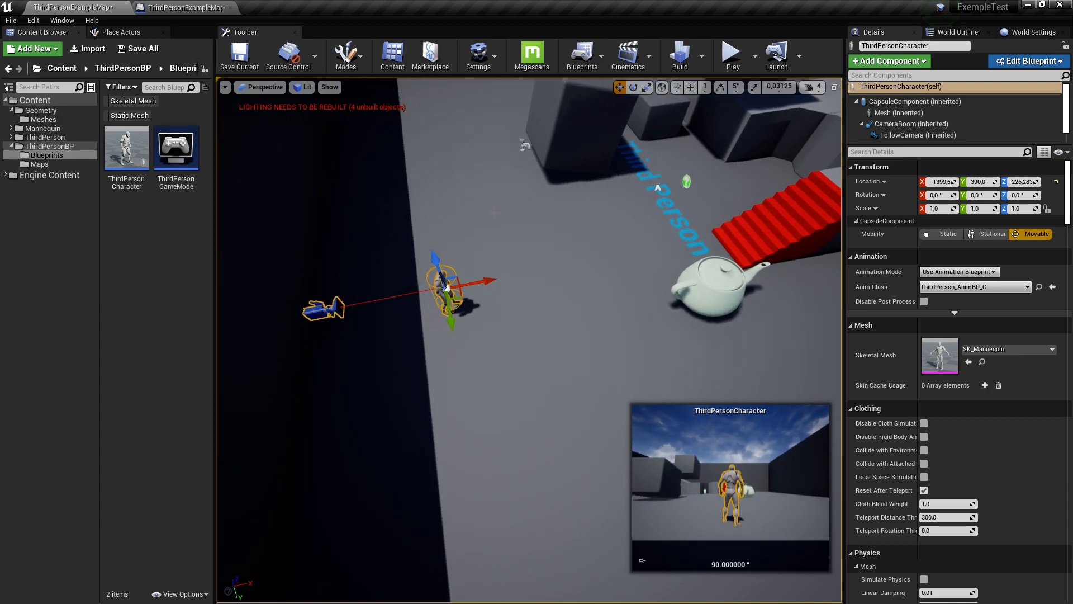
- Find the trigger actors and place a Box Trigger on the floor between the character and the teapot
{"action": "left_click", "coordinate": [117, 33]}
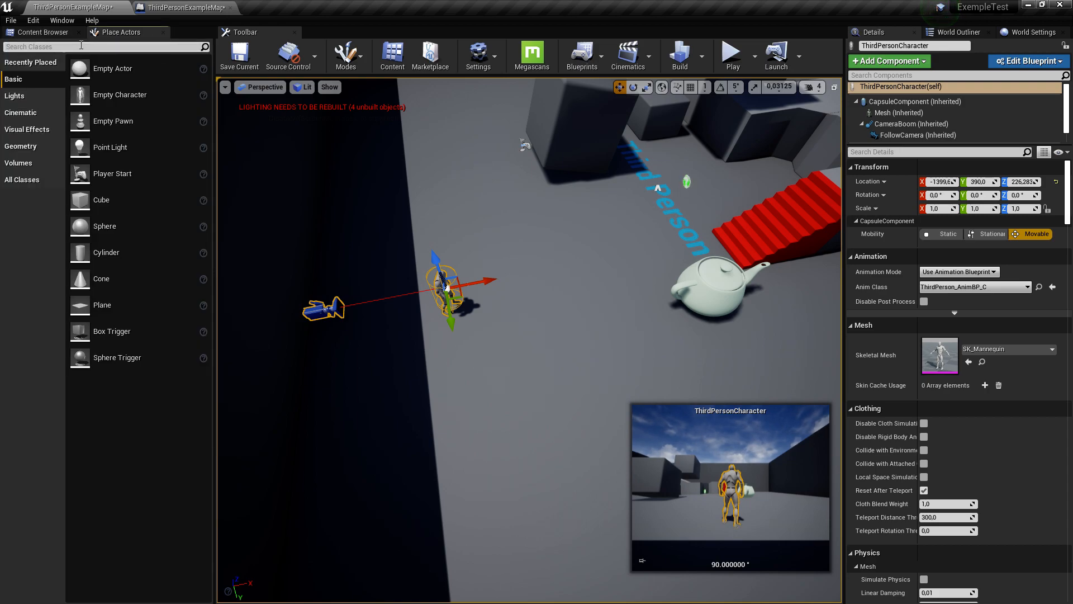
{"action": "type", "text": "trig"}
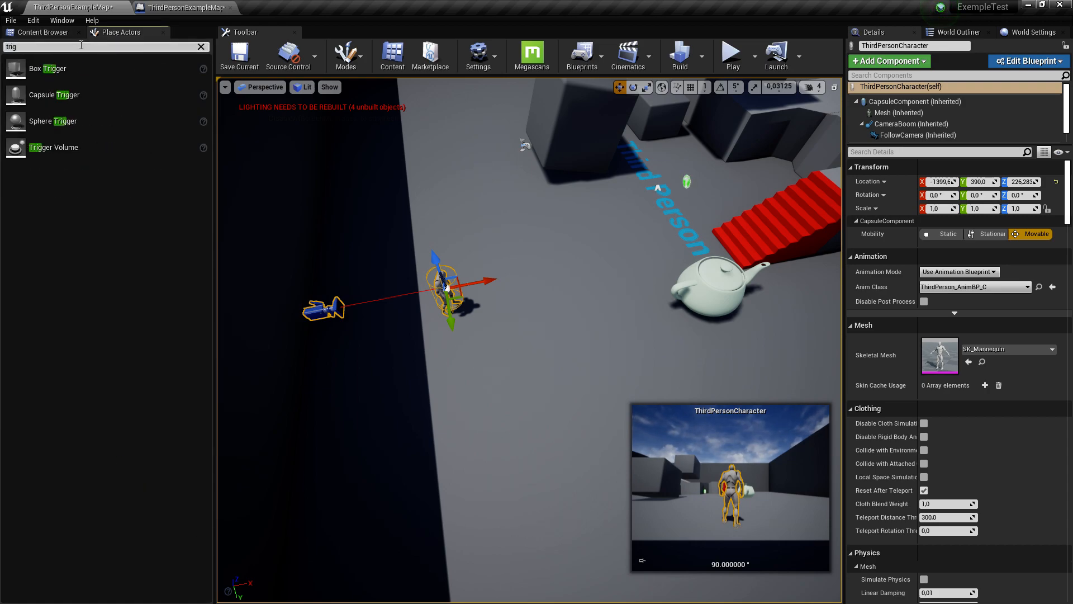
{"action": "left_click_drag", "start_coordinate": [85, 83], "coordinate": [479, 187]}
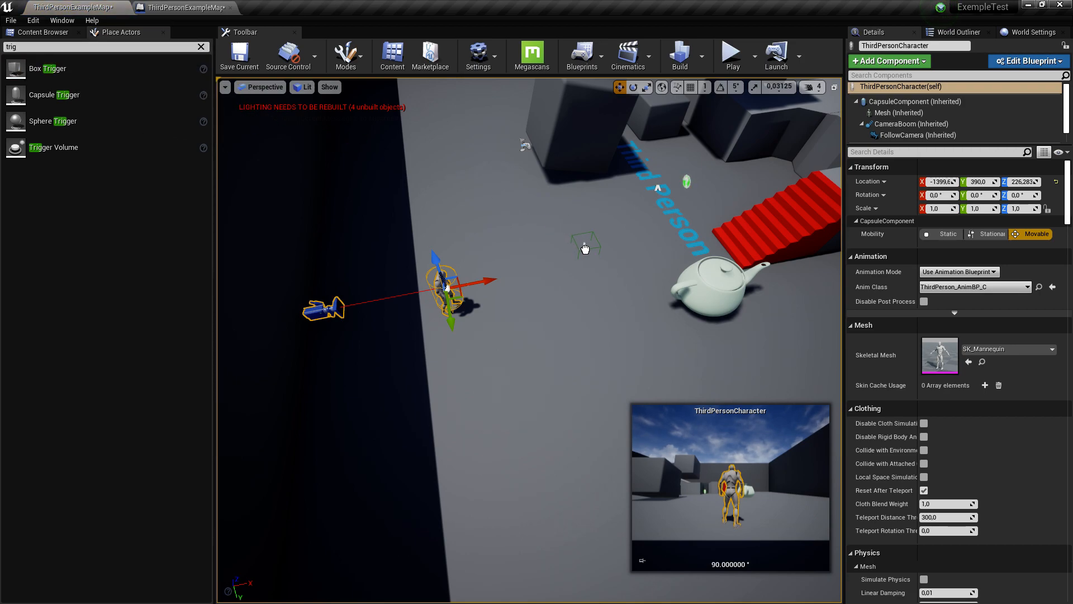
{"action": "key", "text": "f"}
{"action": "left_click_drag", "start_coordinate": [606, 273], "coordinate": [771, 226]}
{"action": "right_click_drag", "start_coordinate": [771, 226], "coordinate": [710, 226]}
- Stretch the trigger box along Y to a box extent of about 427
{"action": "key", "text": "e"}
{"action": "key", "text": "r"}
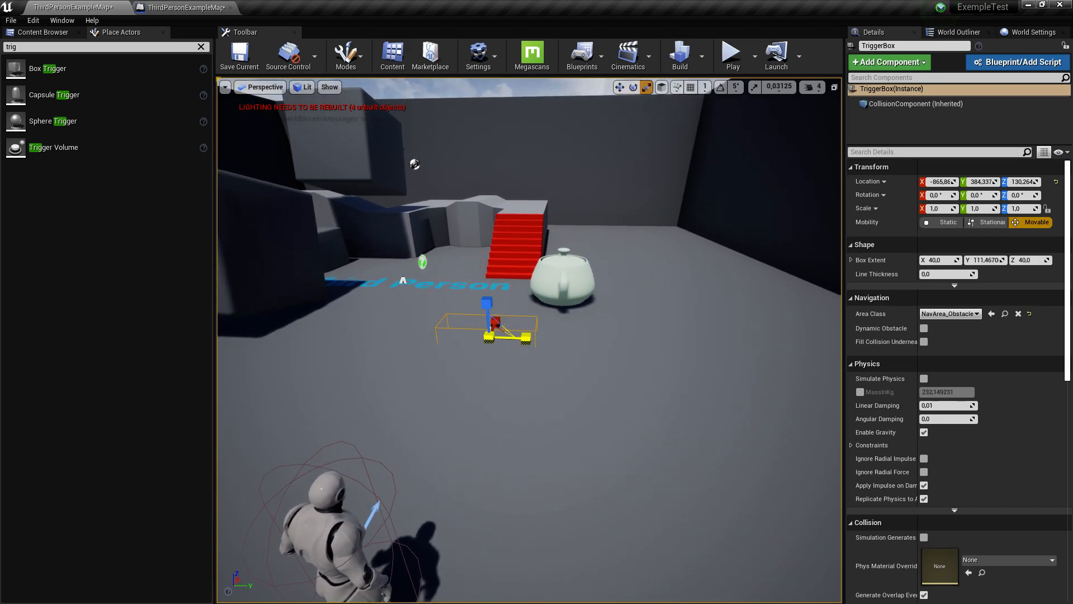
{"action": "right_click_drag", "start_coordinate": [525, 338], "coordinate": [352, 349]}
- Raise the trigger box to a Z location of about 169 and enlarge its extents to about 96 in X and 79 in Z
{"action": "key", "text": "w"}
{"action": "left_click_drag", "start_coordinate": [532, 273], "coordinate": [526, 257]}
{"action": "right_click_drag", "start_coordinate": [517, 294], "coordinate": [645, 314]}
{"action": "key", "text": "r"}
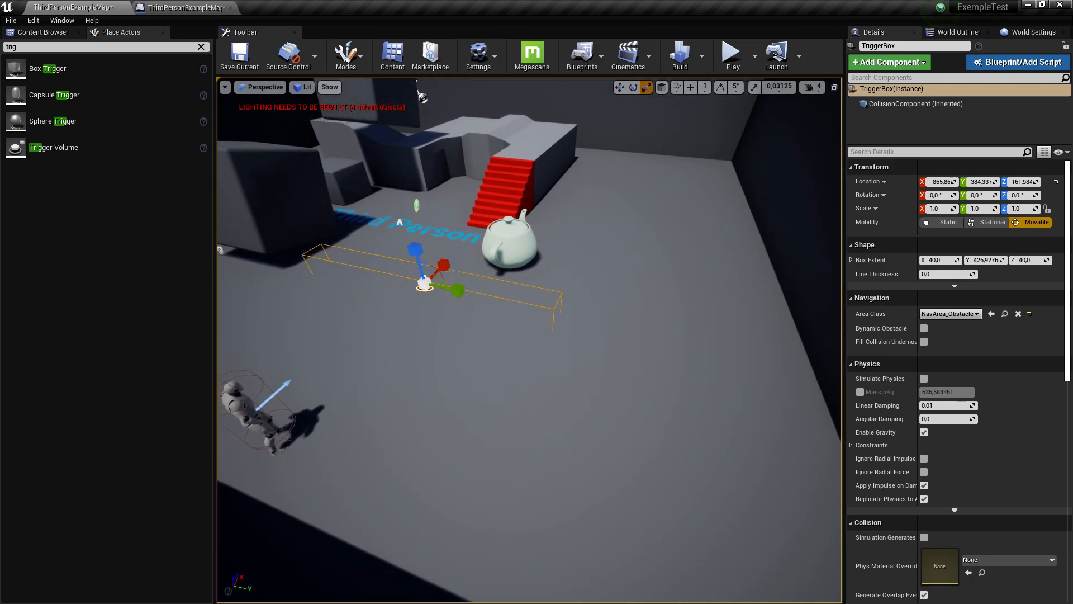
{"action": "left_click_drag", "start_coordinate": [443, 265], "coordinate": [408, 231]}
{"action": "key", "text": "w"}
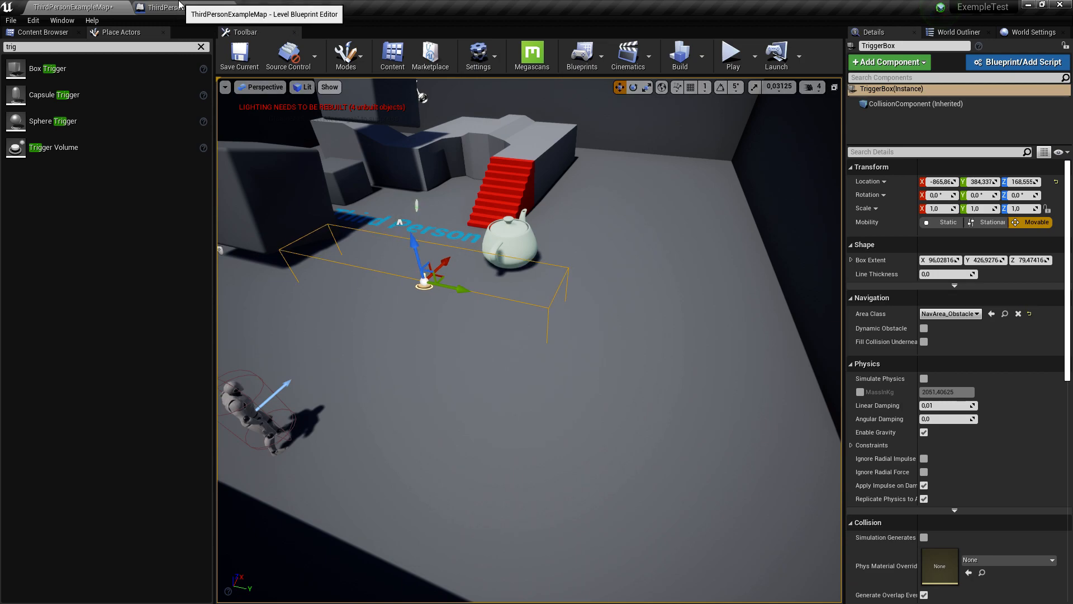
- Open the Level Blueprint and add an On Actor Begin Overlap collision event for the trigger box to the Event Graph
{"action": "left_click", "coordinate": [582, 56]}
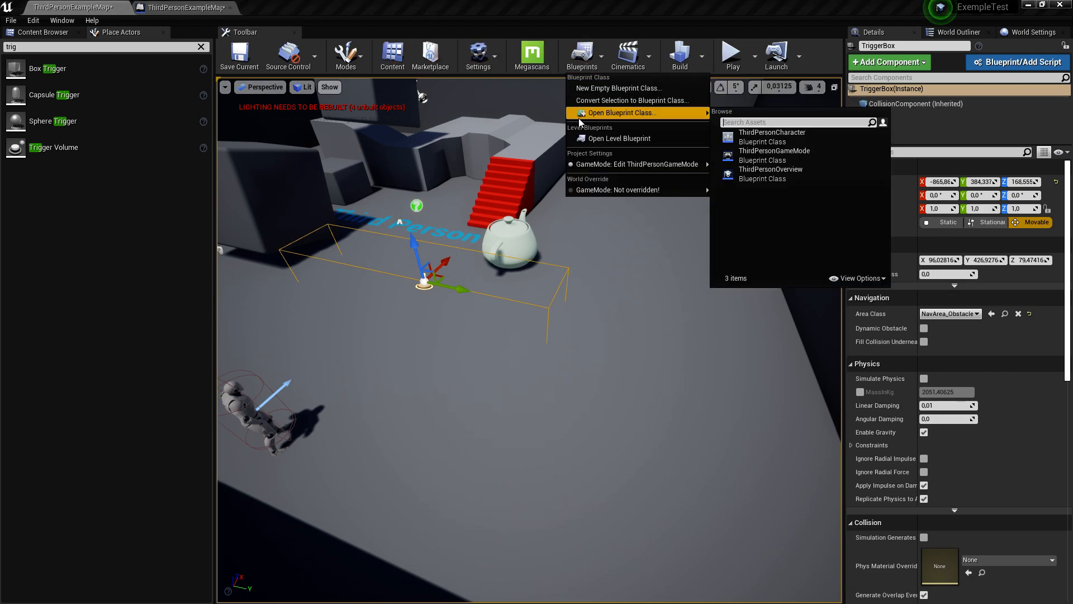
{"action": "left_click", "coordinate": [605, 139]}
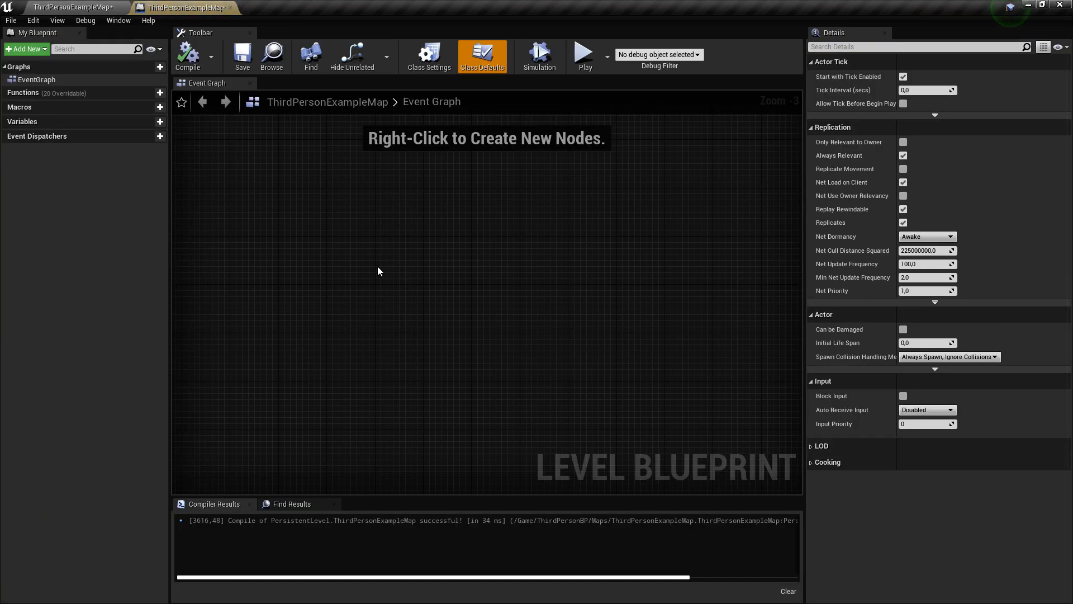
{"action": "right_click", "coordinate": [376, 235]}
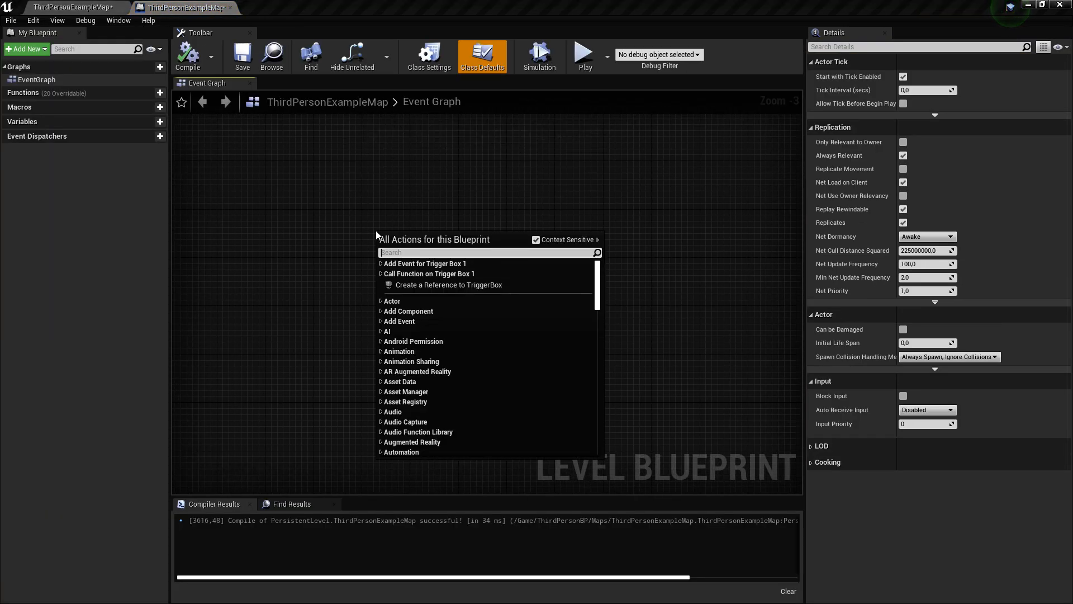
{"action": "left_click", "coordinate": [381, 265]}
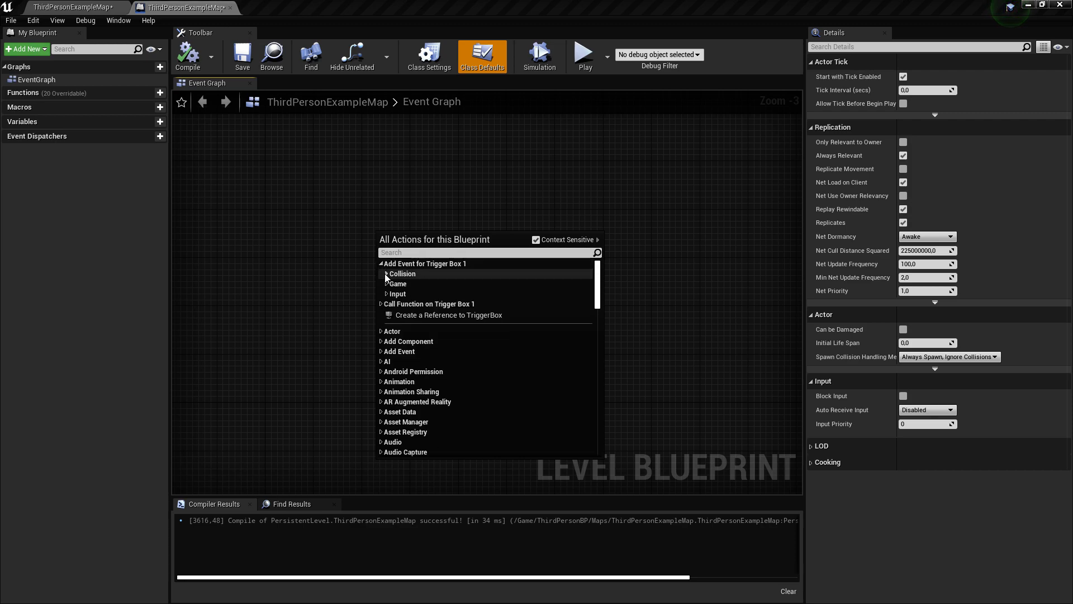
{"action": "left_click", "coordinate": [386, 274]}
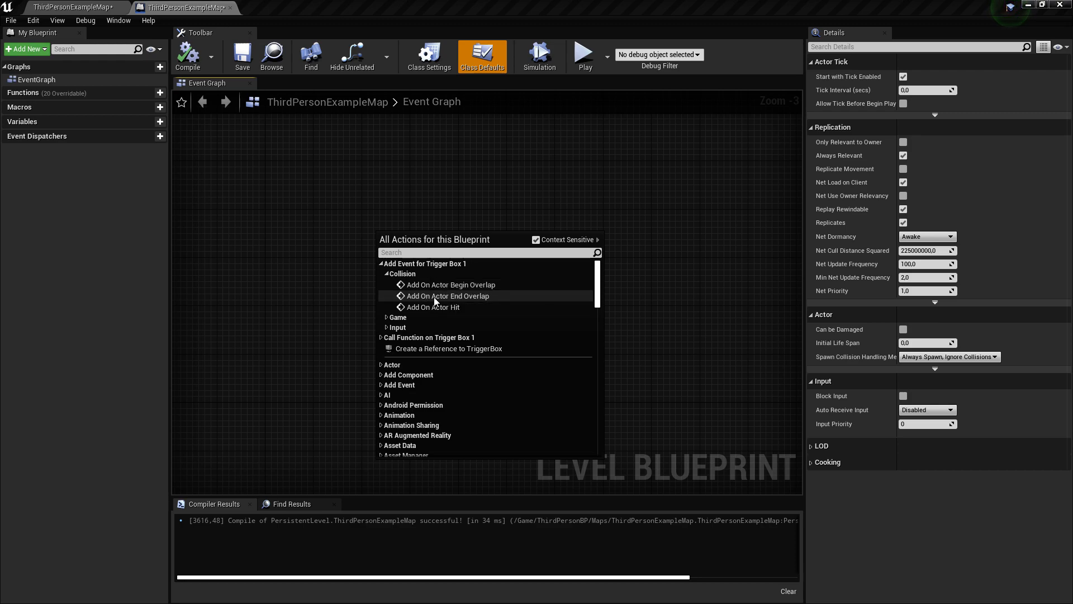
{"action": "left_click", "coordinate": [455, 285]}
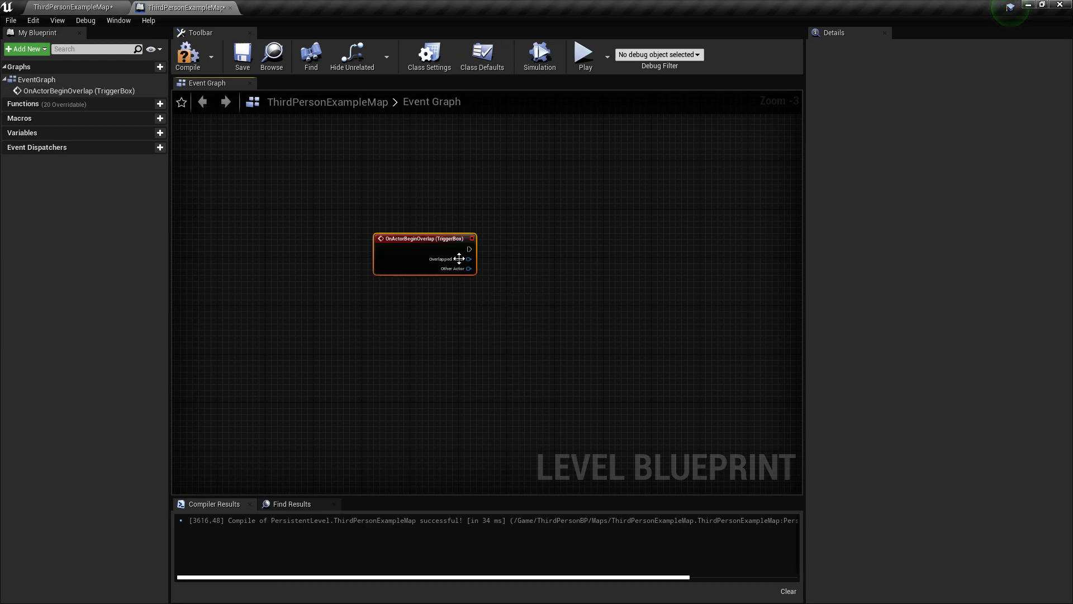
- Reposition the OnActorBeginOverlap node in the Event Graph, then compile and save the Level Blueprint
{"action": "scroll", "coordinate": [474, 255], "scroll_direction": "up", "scroll_amount": 3}
{"action": "left_click_drag", "start_coordinate": [442, 235], "coordinate": [397, 233]}
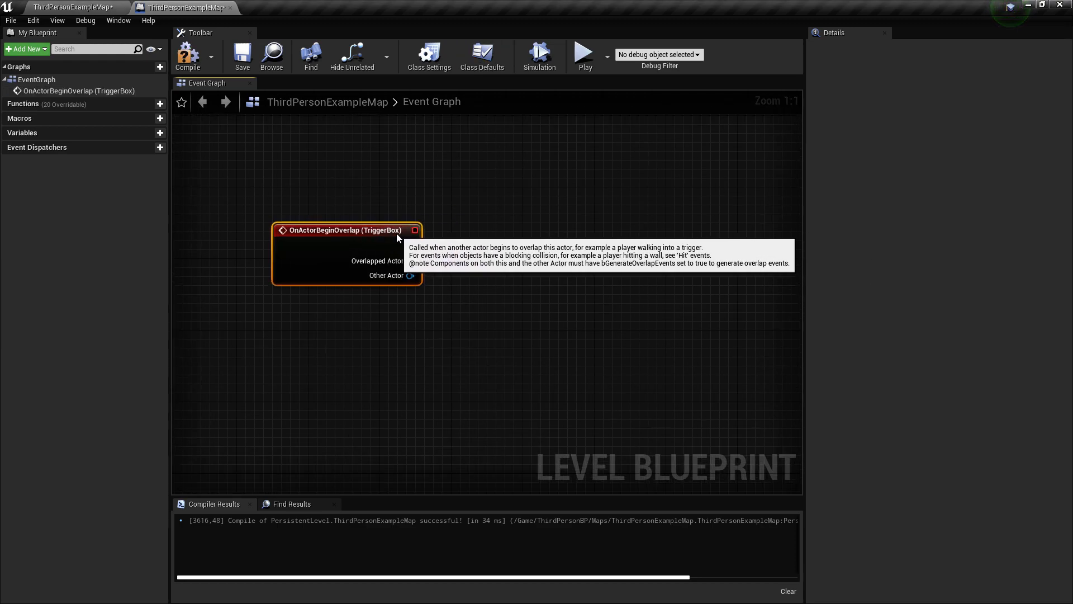
{"action": "left_click", "coordinate": [242, 55]}
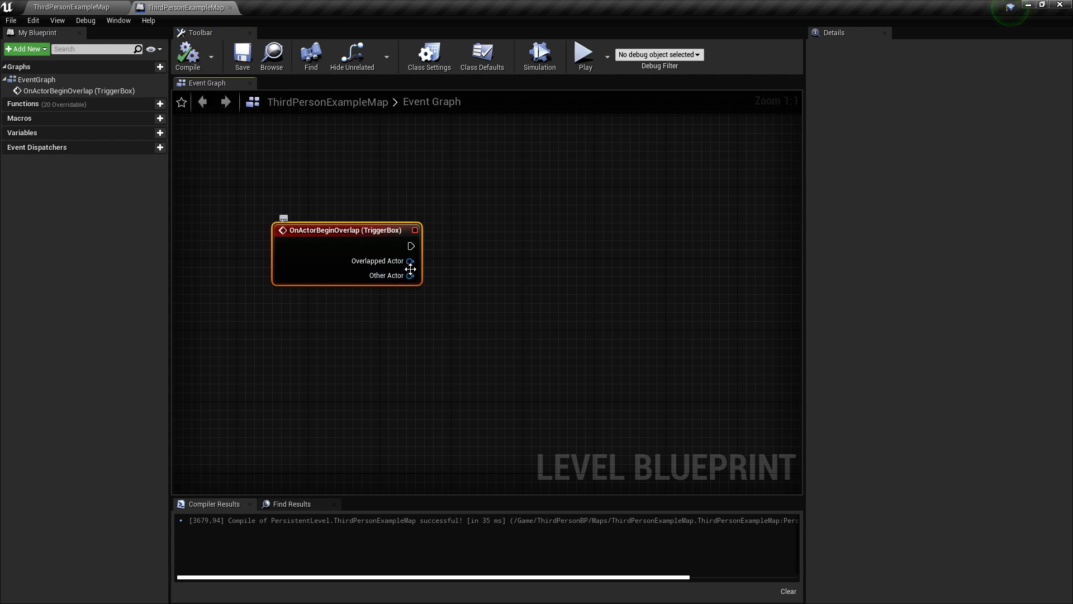
- Add a Print String node from the overlap event's execution output and line it up with the event node
{"action": "left_click", "coordinate": [114, 5]}
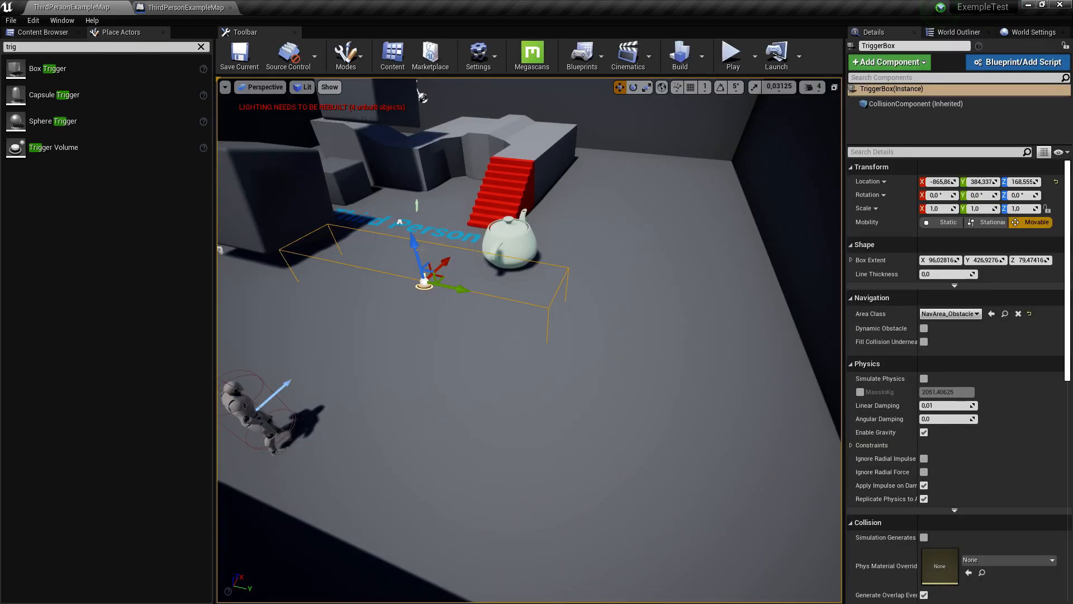
{"action": "left_click_drag", "start_coordinate": [414, 244], "coordinate": [576, 238]}
{"action": "left_click", "coordinate": [174, 7]}
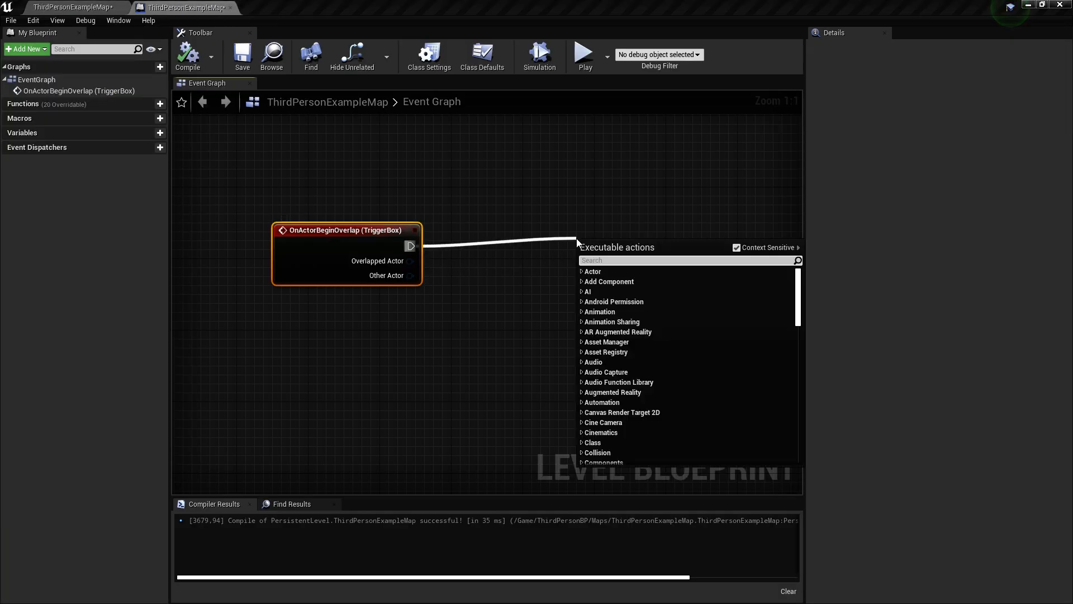
{"action": "type", "text": "print"}
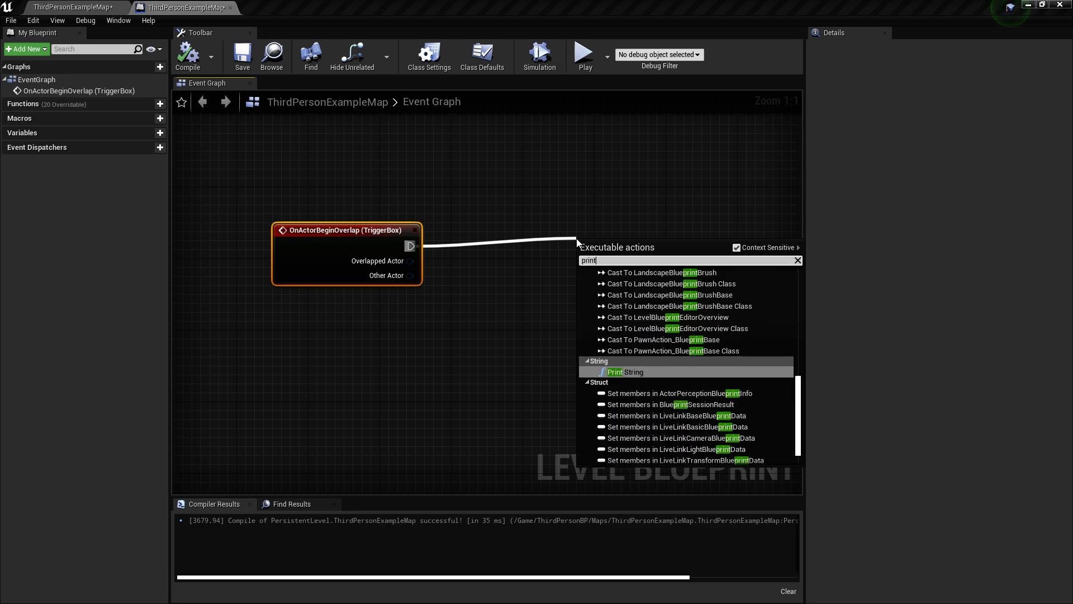
{"action": "key", "text": "Return"}
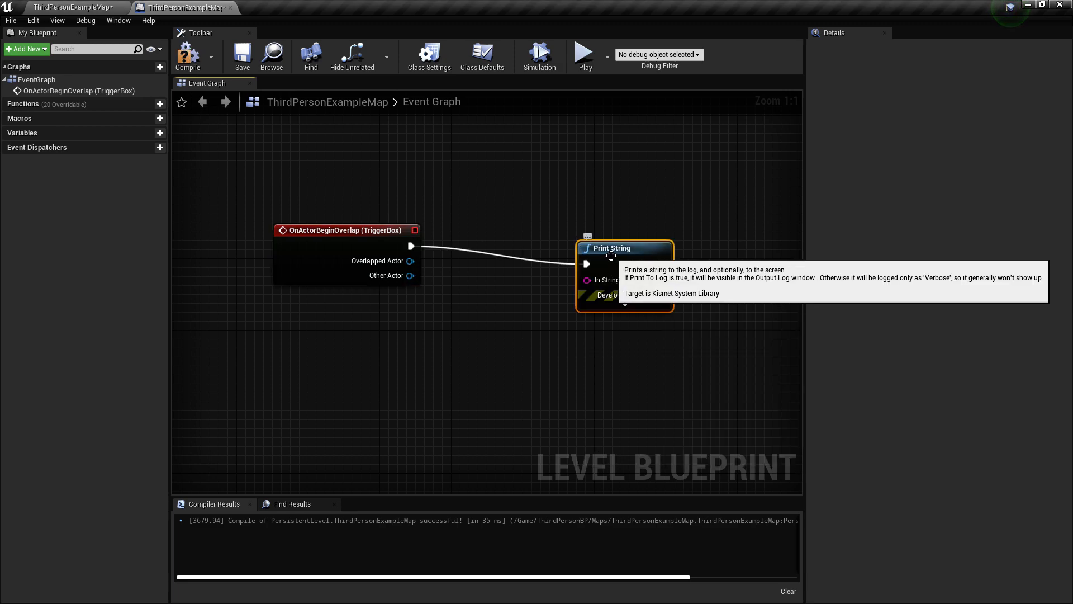
{"action": "left_click_drag", "start_coordinate": [632, 254], "coordinate": [623, 237]}
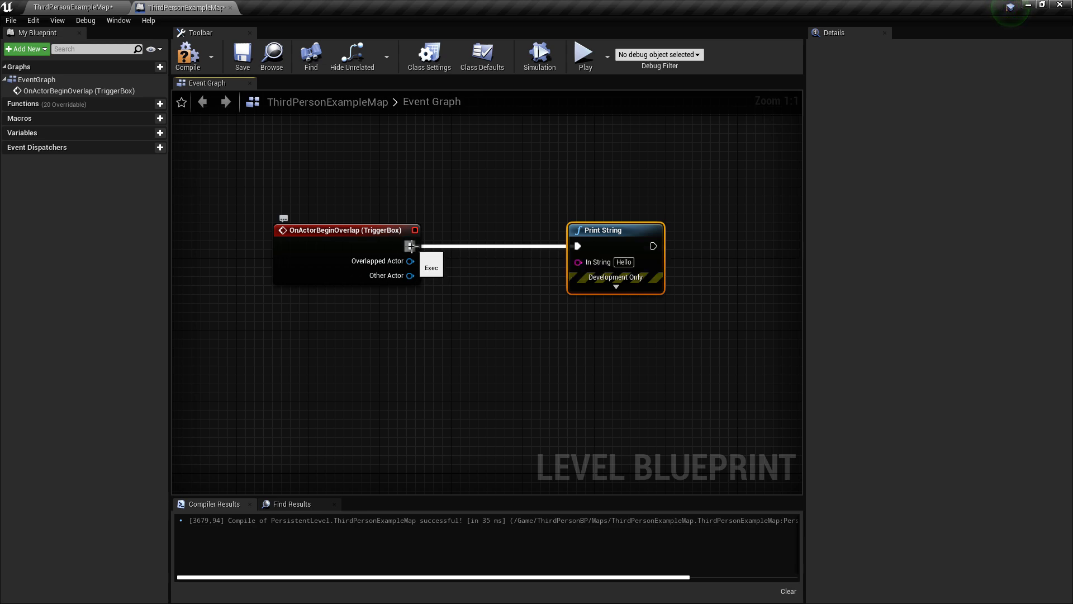
- Redraw the execution wire from the OnActorBeginOverlap event to the Print String node and reposition the Print String node
{"action": "left_click_drag", "start_coordinate": [412, 246], "coordinate": [411, 250]}
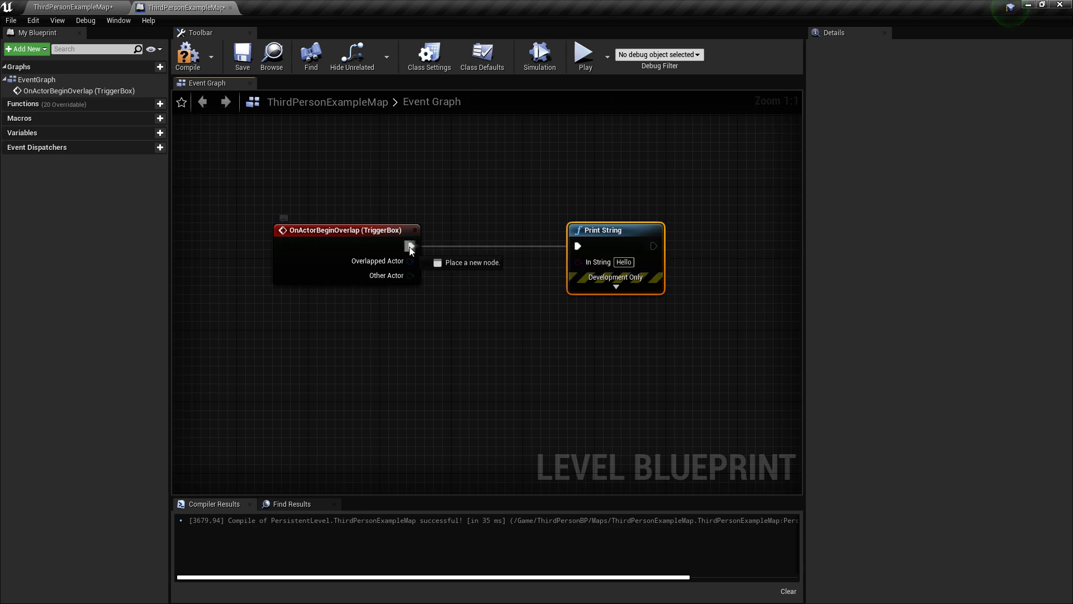
{"action": "left_click_drag", "start_coordinate": [563, 250], "coordinate": [585, 246]}
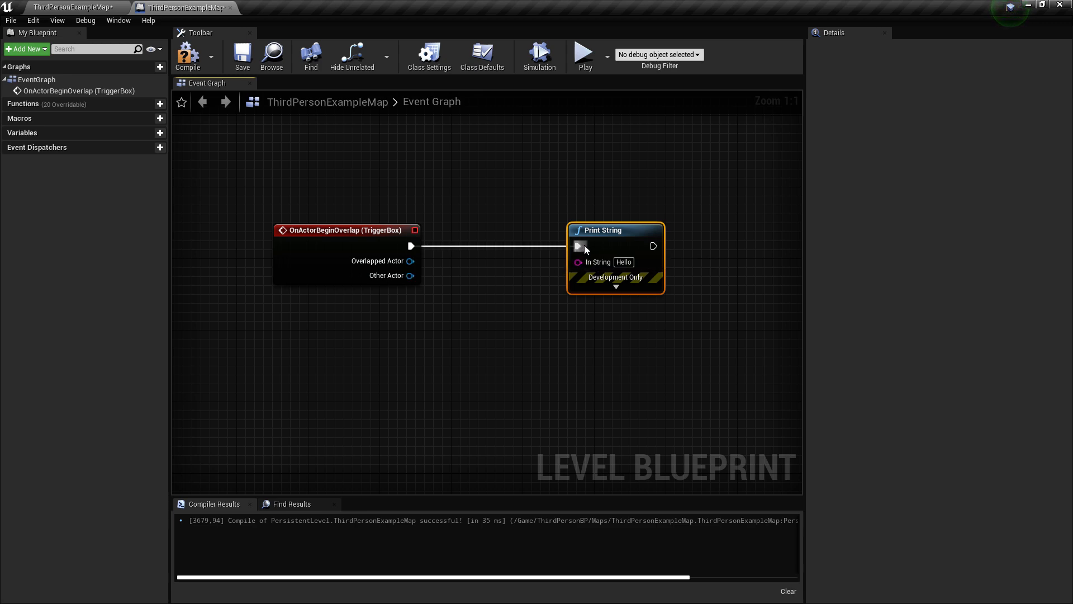
{"action": "left_click_drag", "start_coordinate": [412, 244], "coordinate": [579, 246]}
{"action": "right_click_drag", "start_coordinate": [568, 254], "coordinate": [350, 288]}
{"action": "mouse_move", "coordinate": [436, 282]}
{"action": "left_mouse_down"}
{"action": "mouse_move", "coordinate": [484, 229]}
{"action": "mouse_move", "coordinate": [523, 329]}
{"action": "mouse_move", "coordinate": [503, 285]}
{"action": "mouse_move", "coordinate": [500, 314]}
{"action": "mouse_move", "coordinate": [497, 242]}
{"action": "mouse_move", "coordinate": [487, 355]}
{"action": "mouse_move", "coordinate": [489, 207]}
{"action": "mouse_move", "coordinate": [436, 282]}
{"action": "left_mouse_up"}
{"action": "right_click_drag", "start_coordinate": [396, 303], "coordinate": [533, 253]}
{"action": "mouse_move", "coordinate": [527, 239]}
{"action": "left_mouse_down"}
{"action": "mouse_move", "coordinate": [521, 249]}
{"action": "mouse_move", "coordinate": [539, 226]}
{"action": "mouse_move", "coordinate": [540, 236]}
{"action": "left_mouse_up"}
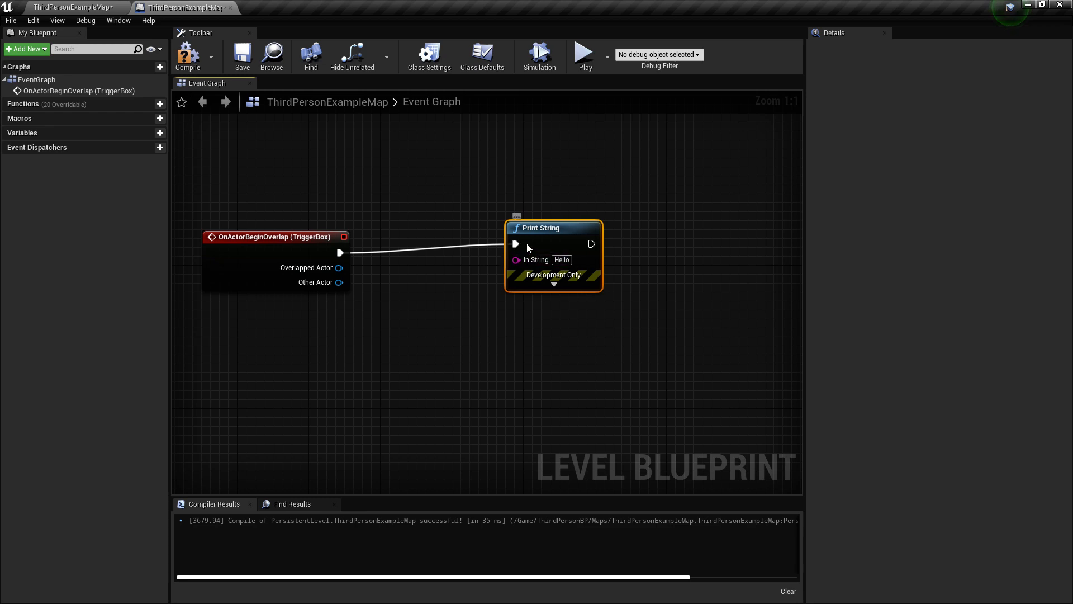
- Set the Print String node's In String to "Im entering a trigger box", then compile and save the Level Blueprint
{"action": "left_click", "coordinate": [559, 260]}
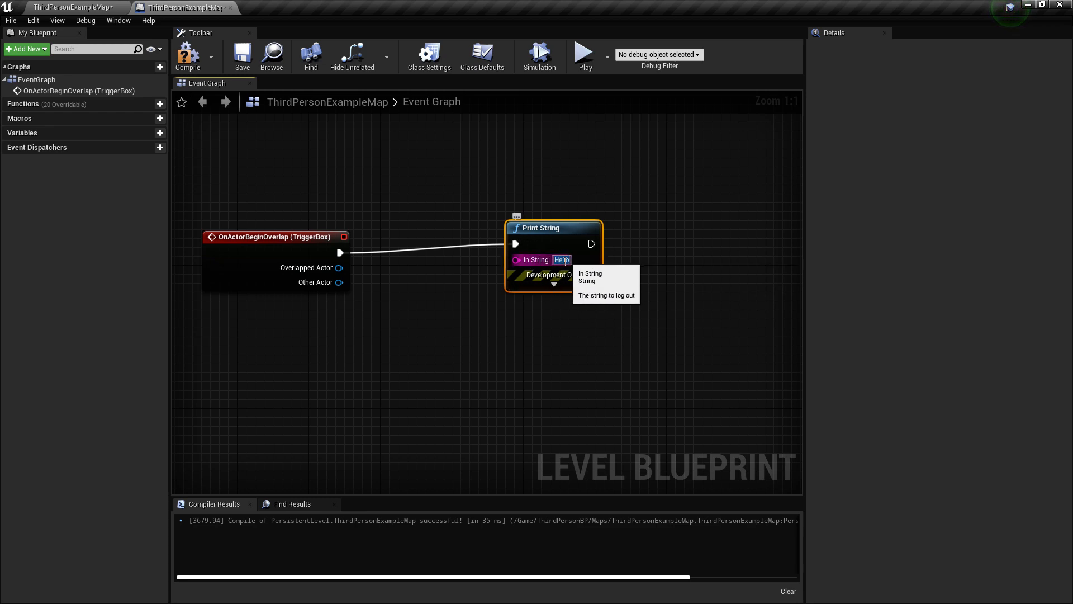
{"action": "key", "text": "BackSpace"}
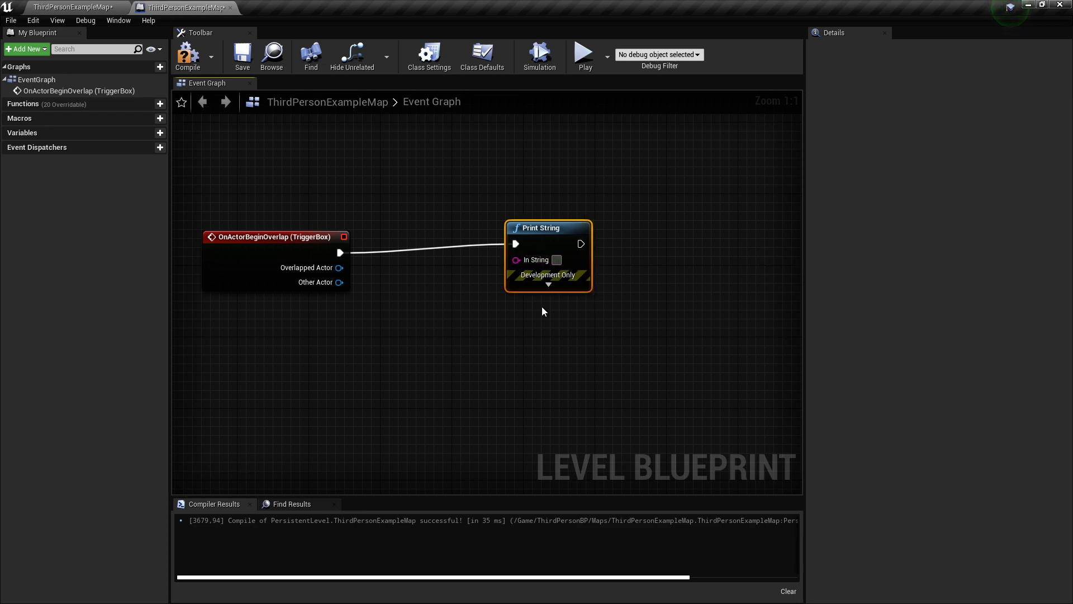
{"action": "type", "text": "Im"}
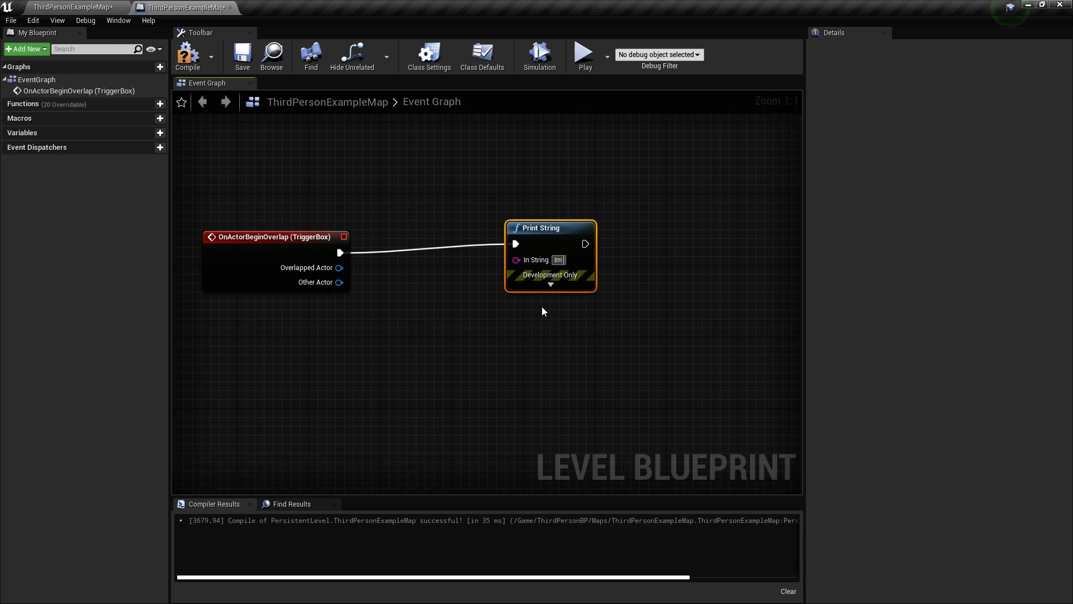
{"action": "type", "text": " entering"}
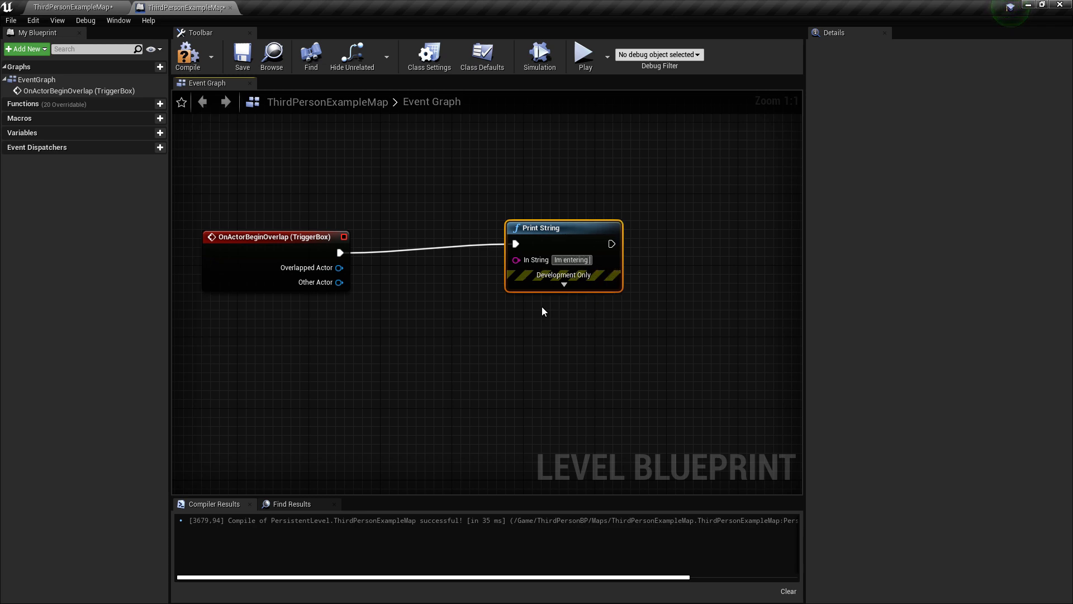
{"action": "type", "text": " a"}
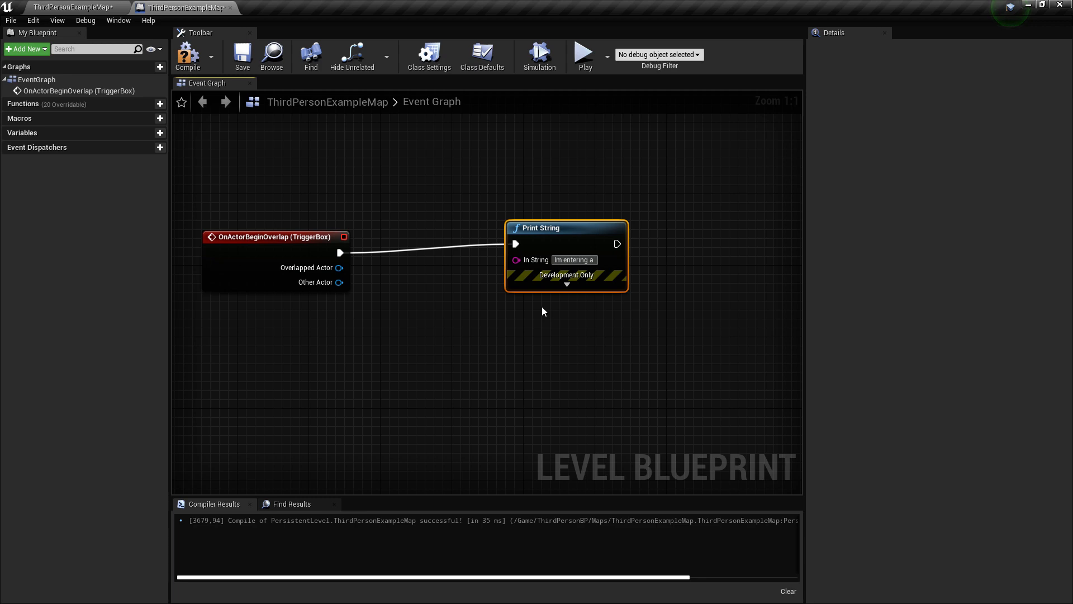
{"action": "type", "text": " trigg"}
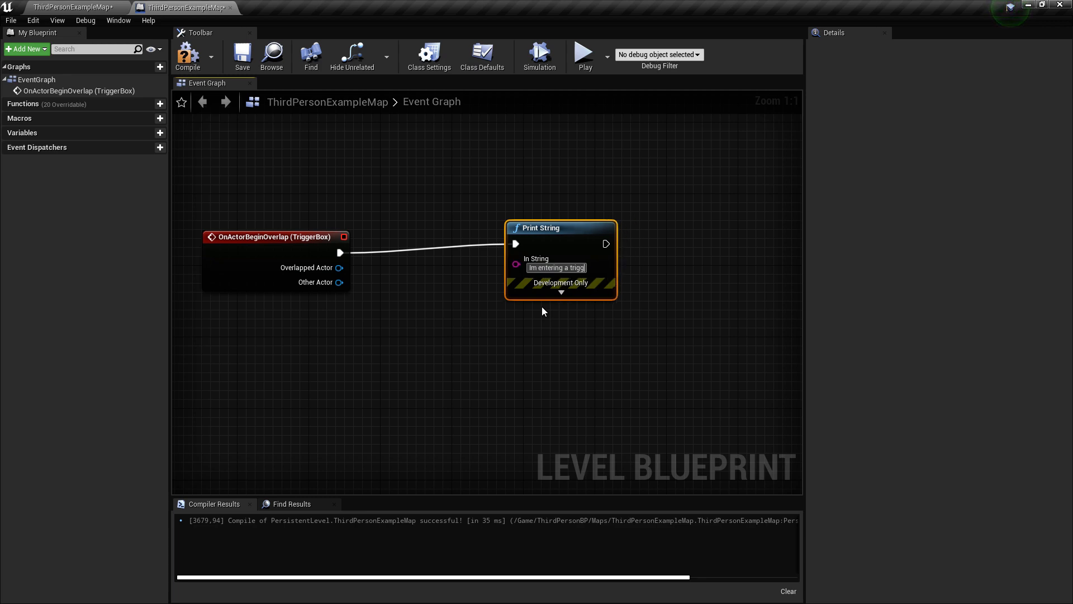
{"action": "type", "text": "er box"}
{"action": "key", "text": "Return"}
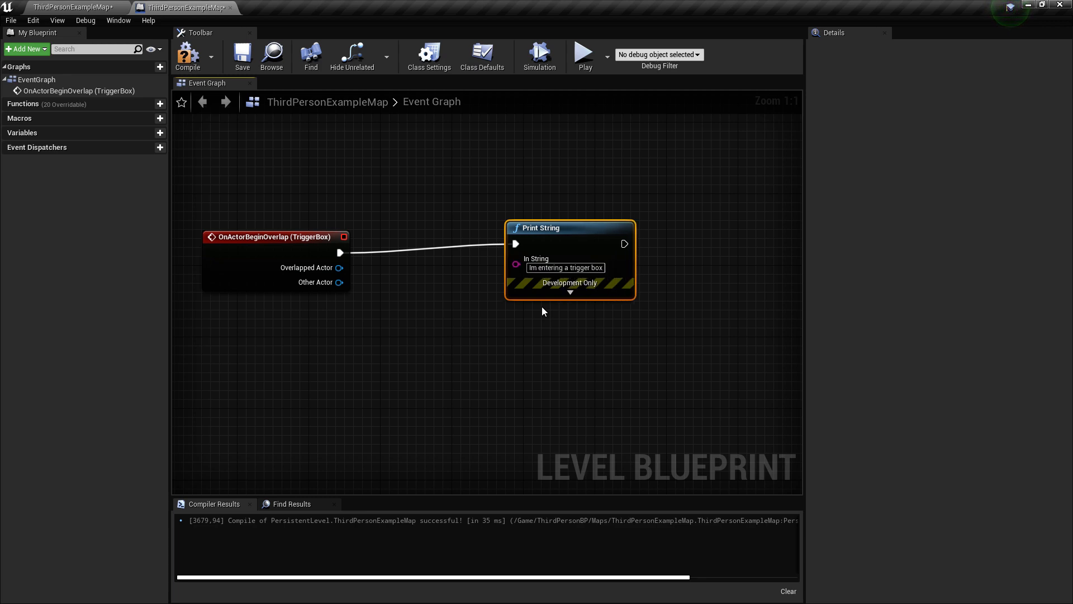
{"action": "left_click", "coordinate": [188, 56]}
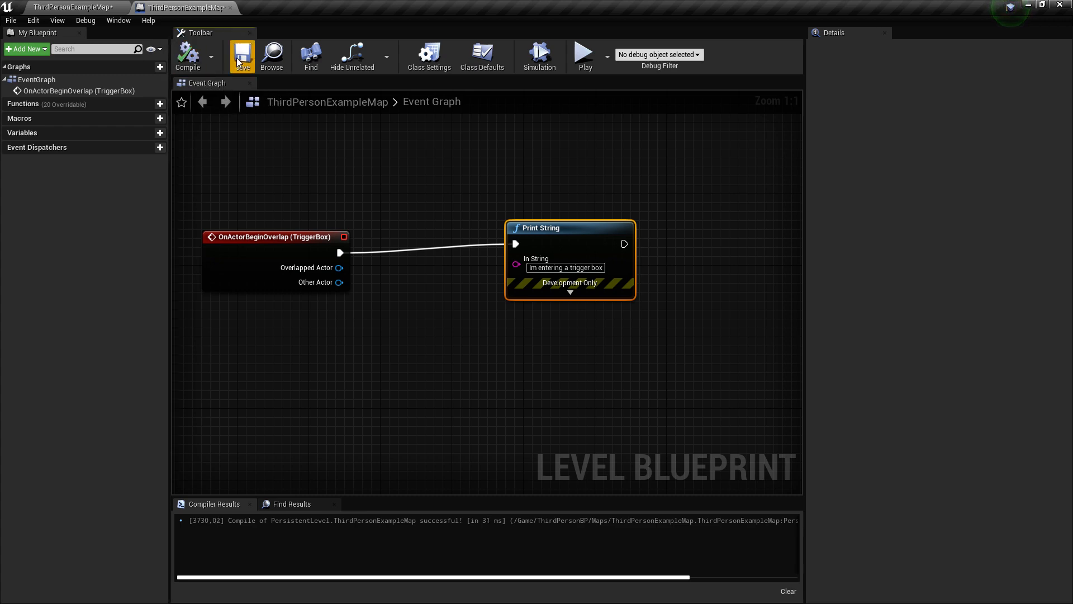
{"action": "left_click", "coordinate": [242, 56]}
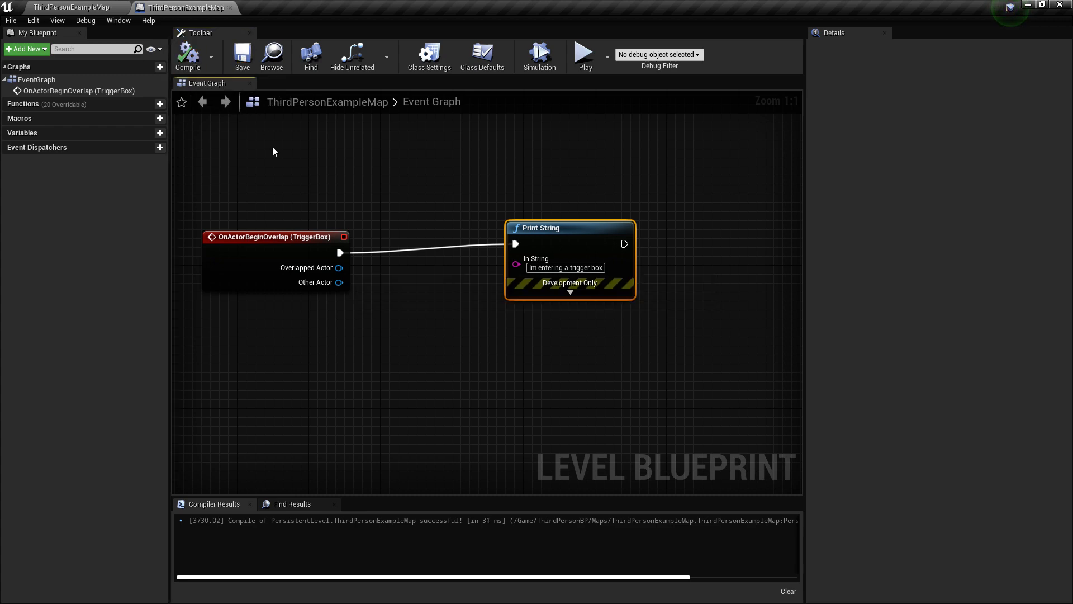
- Play the level and run the character in and out of the trigger box area to test the overlap message, then end the preview
{"action": "left_click", "coordinate": [583, 54]}
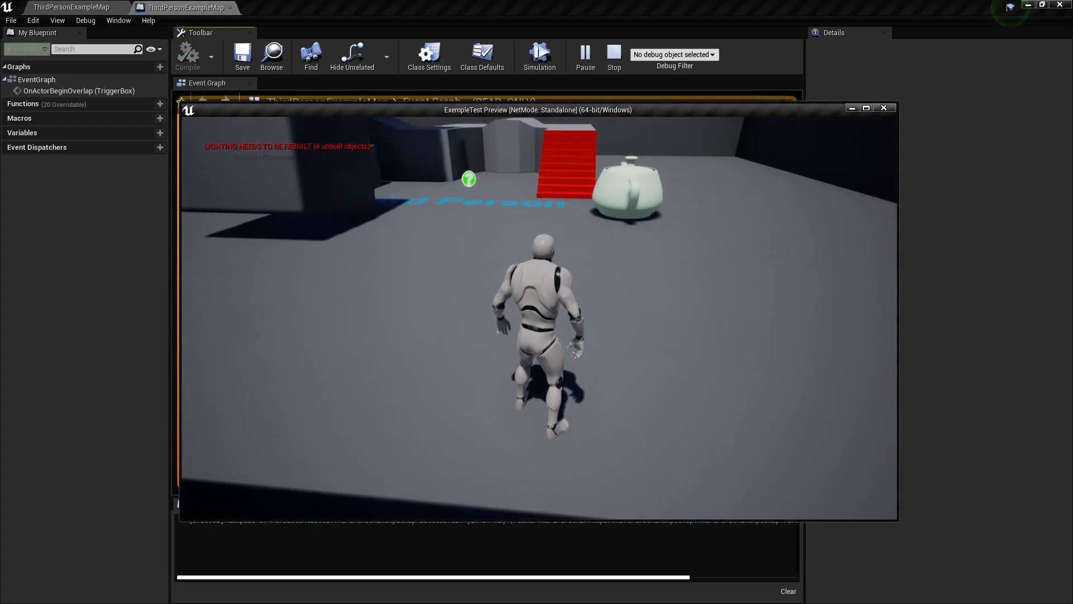
{"action": "key", "text": "d"}
{"action": "key", "text": "w"}
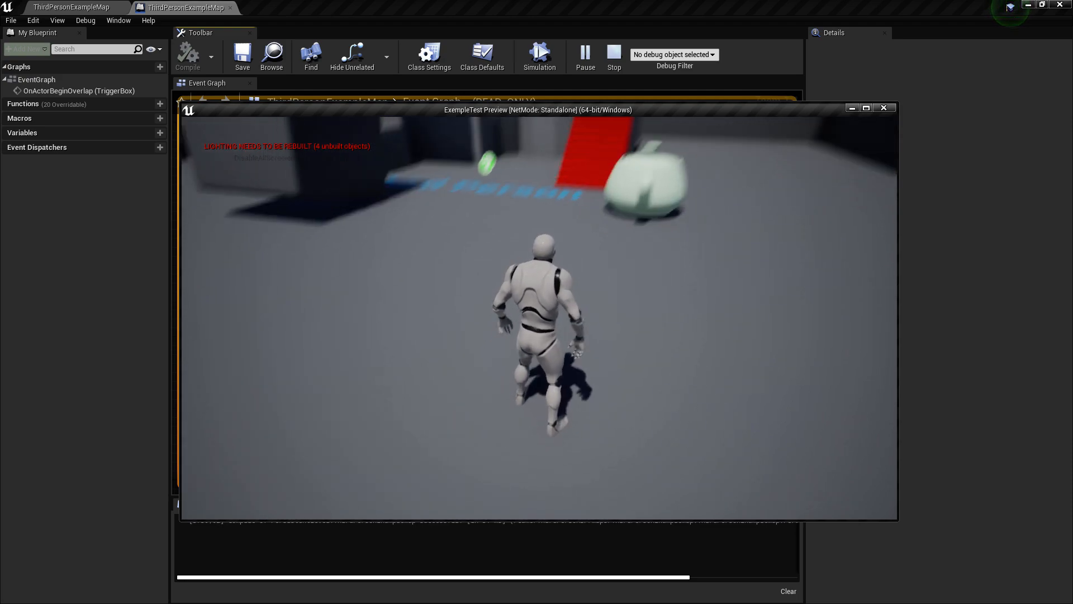
{"action": "key", "text": "w"}
{"action": "key", "text": "w"}
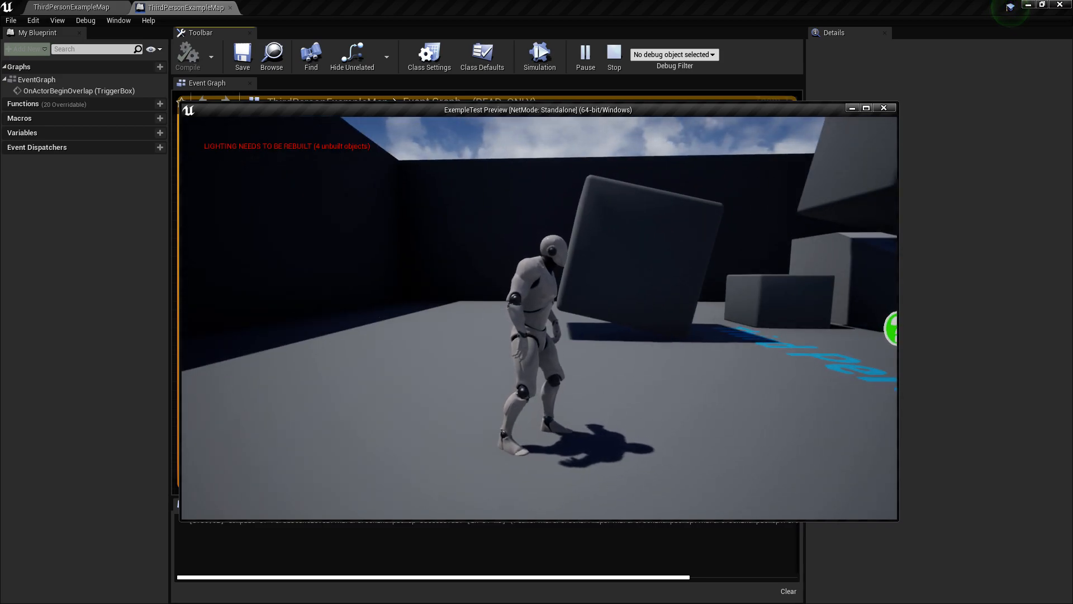
{"action": "key", "text": "a"}
{"action": "key", "text": "d"}
{"action": "key", "text": "a"}
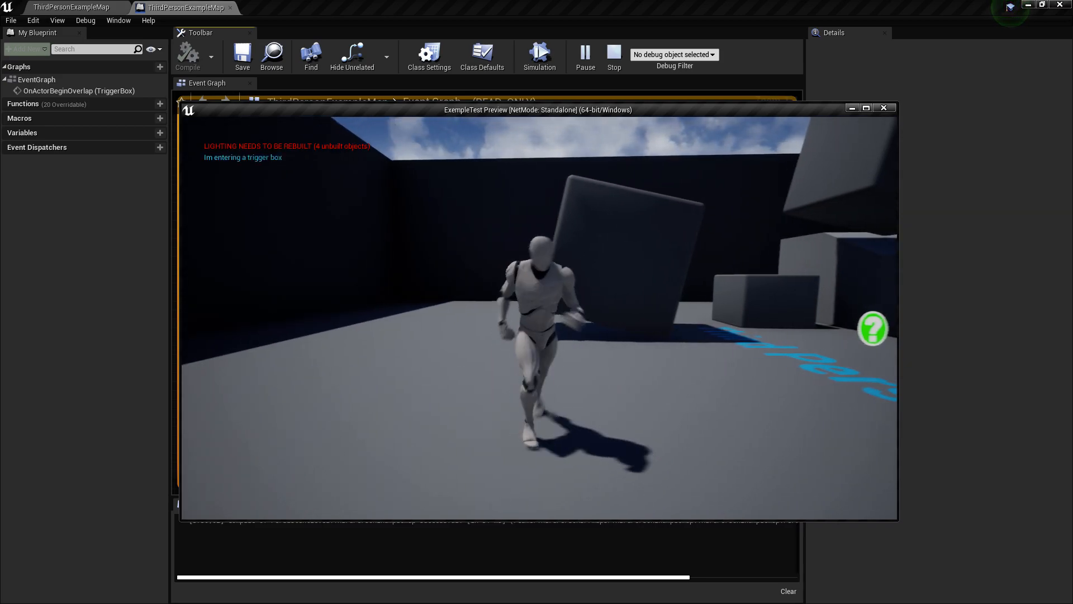
{"action": "key", "text": "d"}
{"action": "key", "text": "a"}
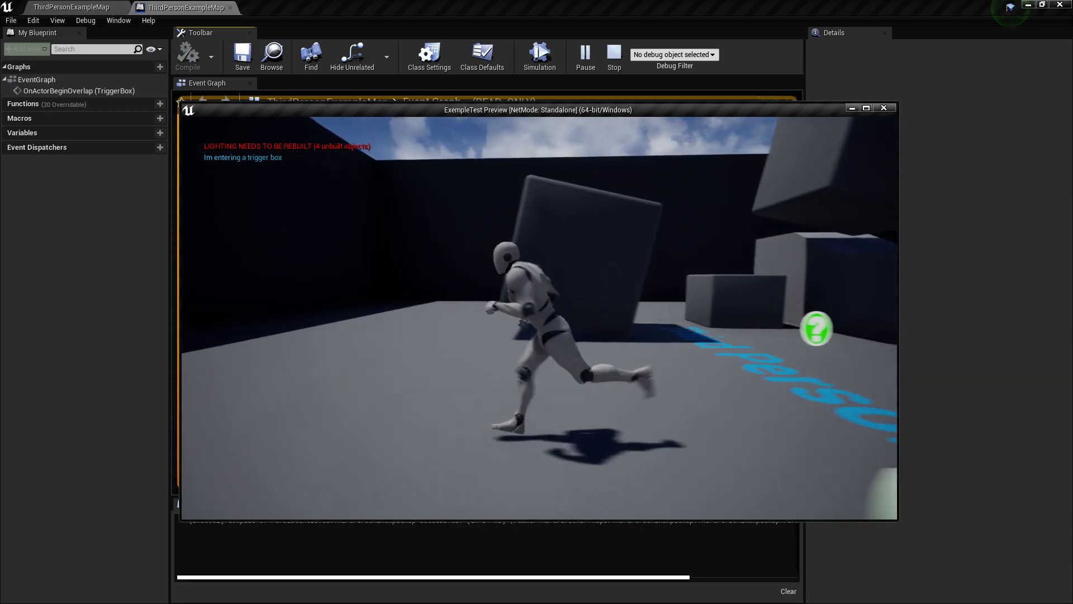
{"action": "key", "text": "d"}
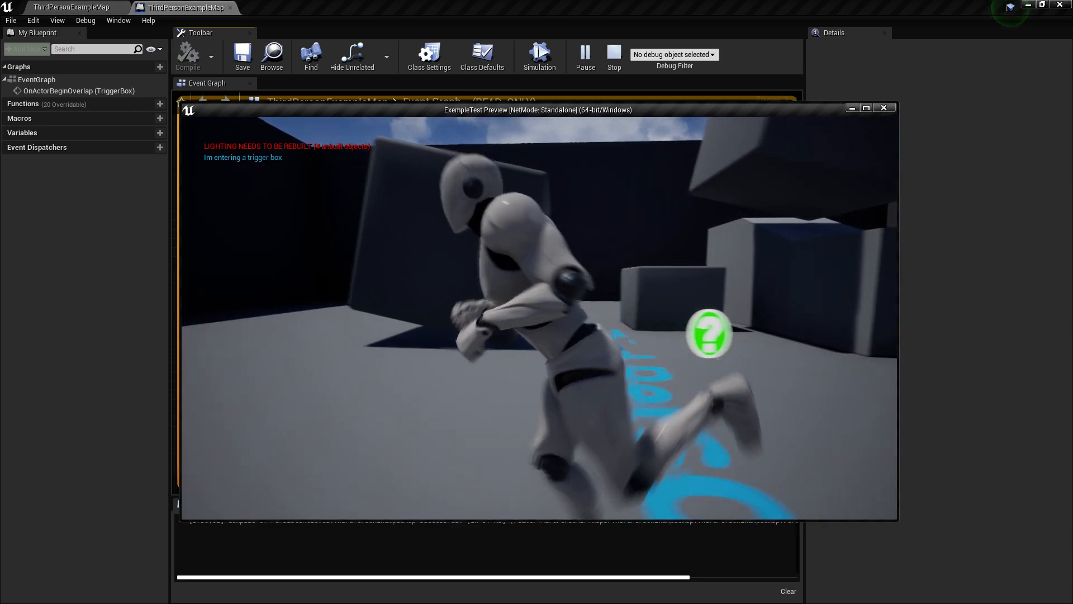
{"action": "key", "text": "a"}
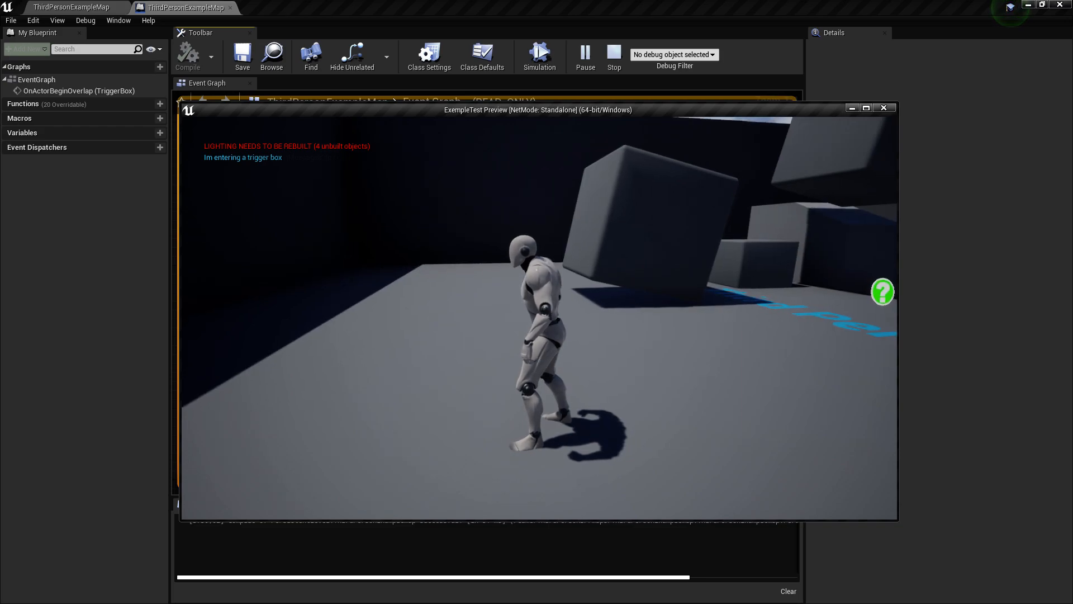
{"action": "key", "text": "Escape"}
- Move the OnActorBeginOverlap event node into line with its Print String node
{"action": "left_click_drag", "start_coordinate": [277, 246], "coordinate": [332, 240]}
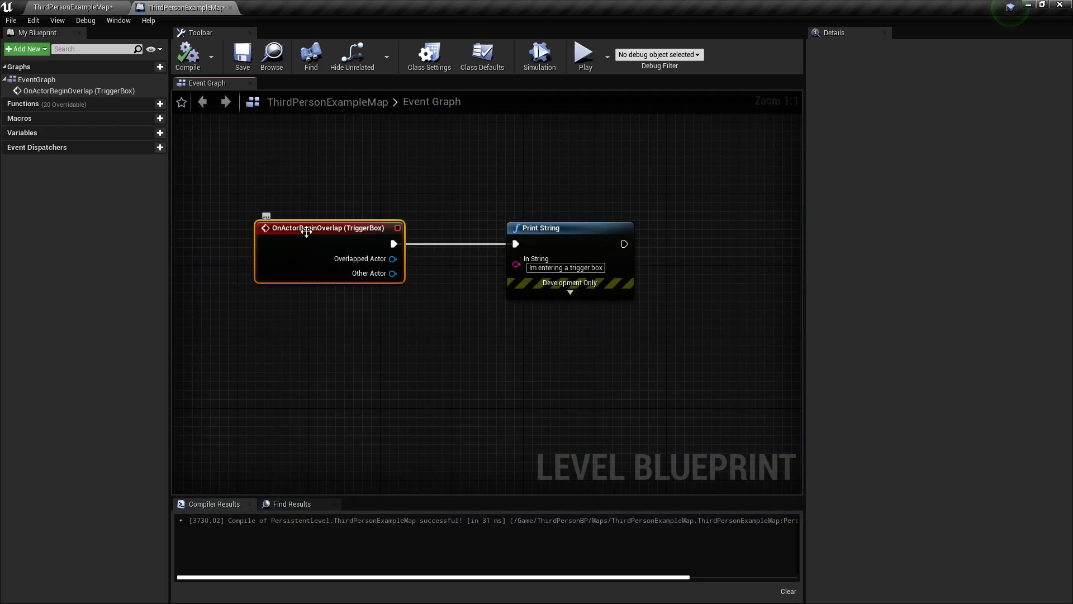
{"action": "right_click_drag", "start_coordinate": [318, 369], "coordinate": [422, 289]}
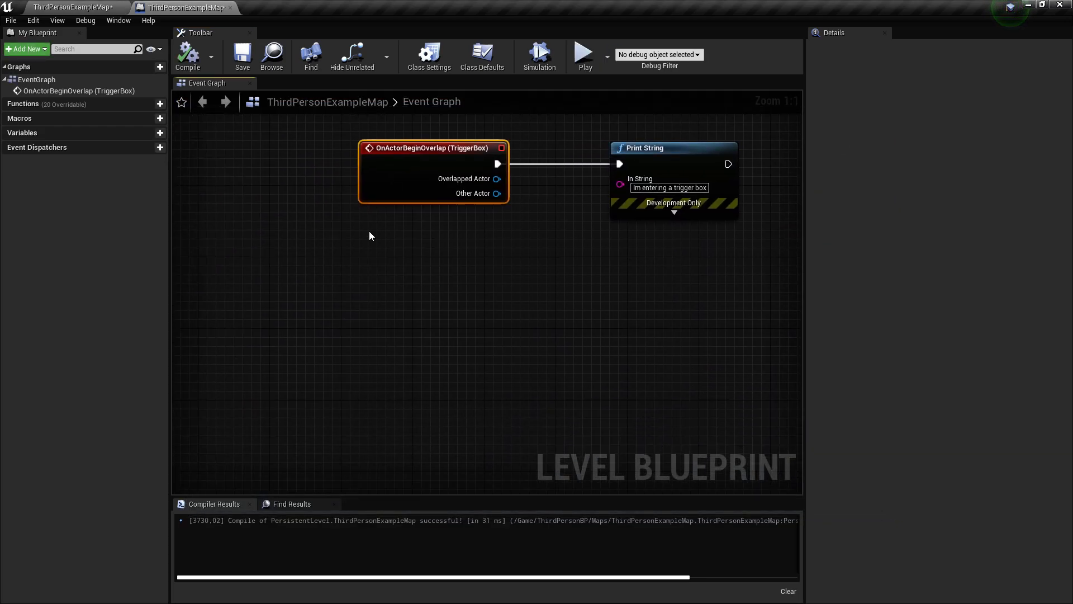
{"action": "right_click", "coordinate": [371, 286]}
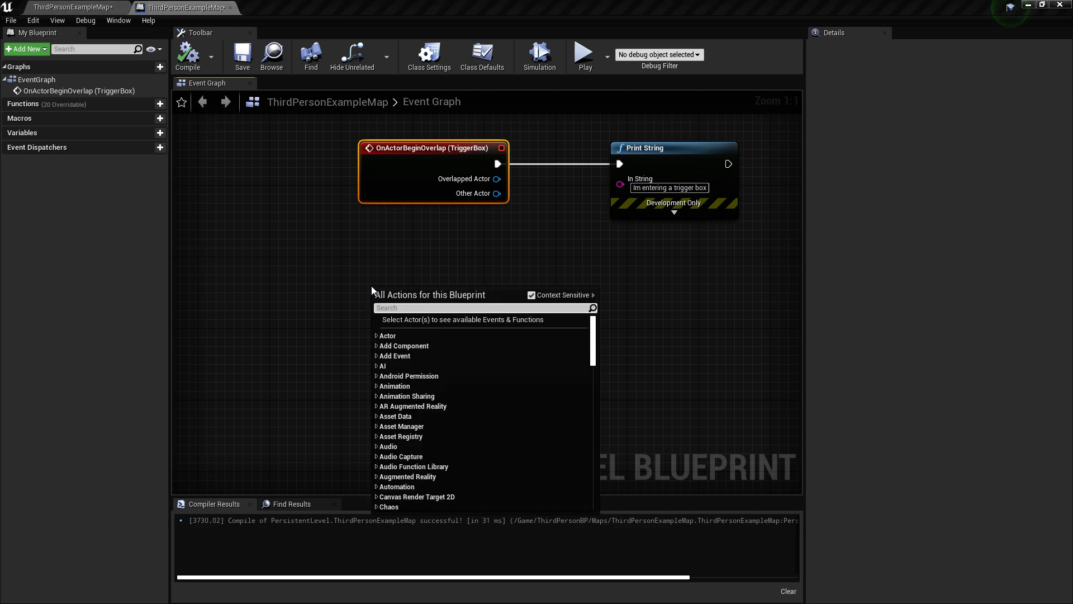
{"action": "type", "text": "on acto"}
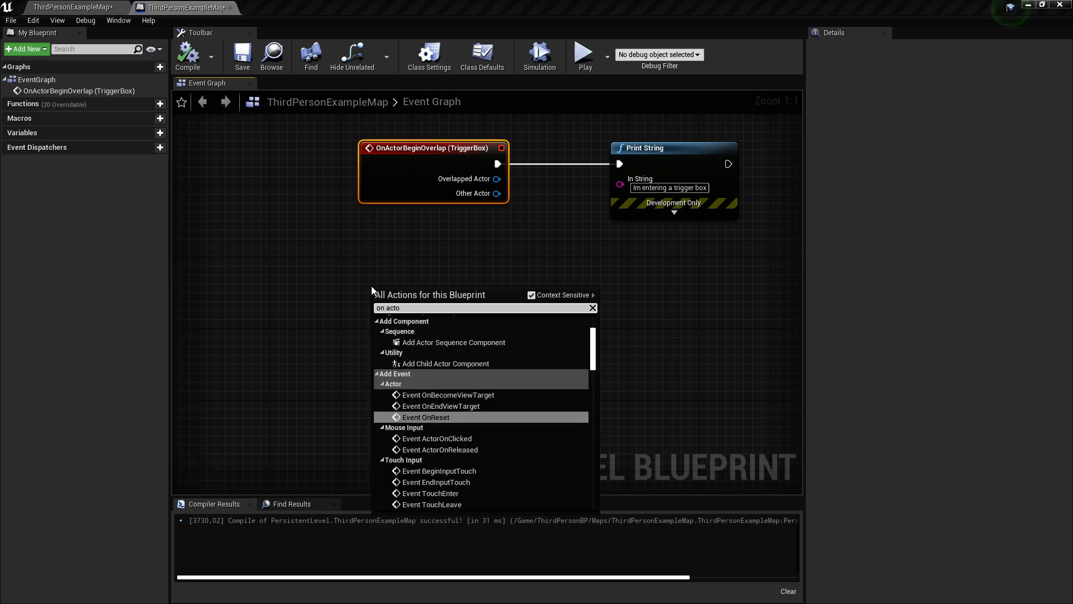
{"action": "type", "text": "r end"}
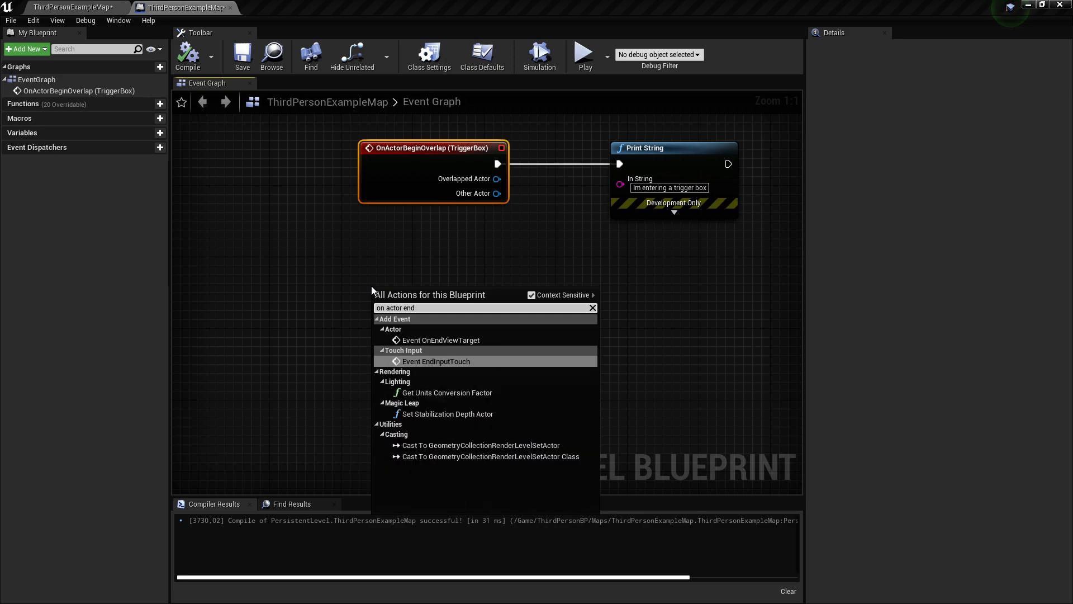
{"action": "type", "text": " o"}
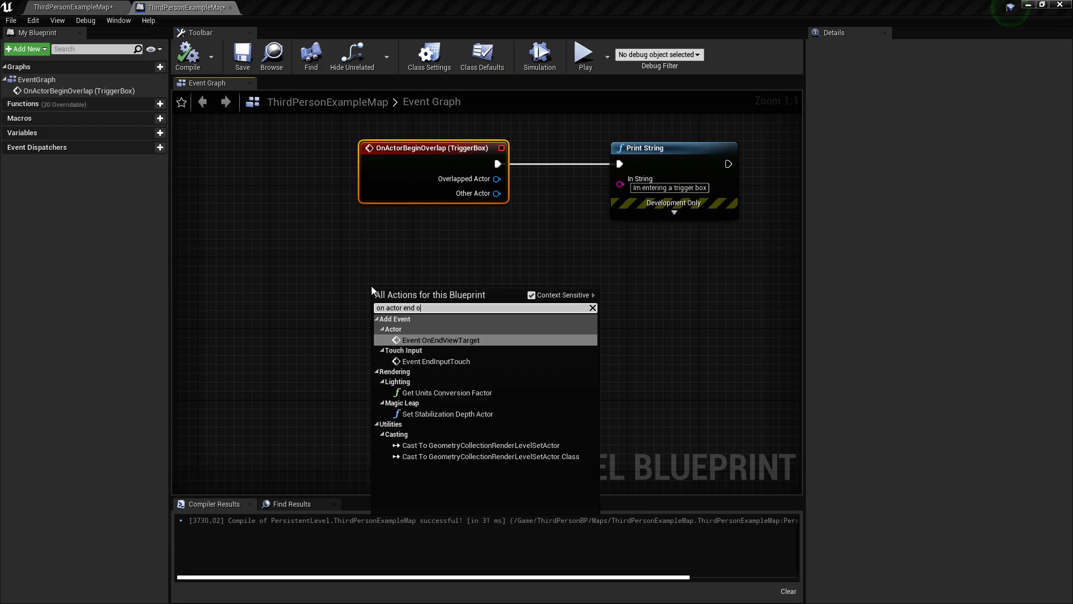
{"action": "left_click", "coordinate": [337, 318]}
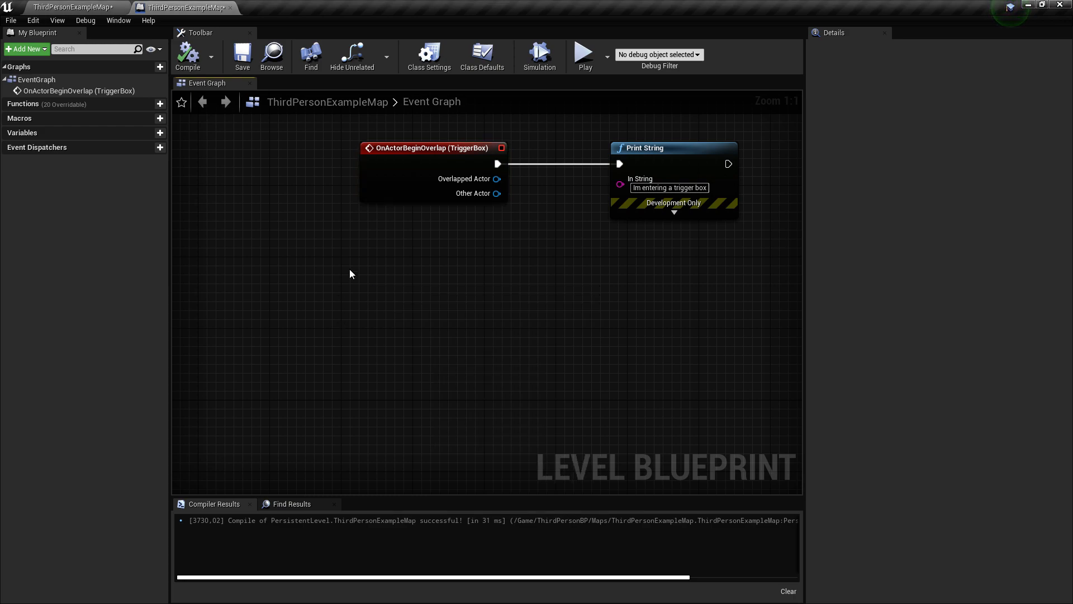
- Select the trigger box in the level and add its On Actor End Overlap event below the begin overlap event in the Level Blueprint
{"action": "right_click_drag", "start_coordinate": [341, 274], "coordinate": [302, 448]}
{"action": "left_click", "coordinate": [94, 6]}
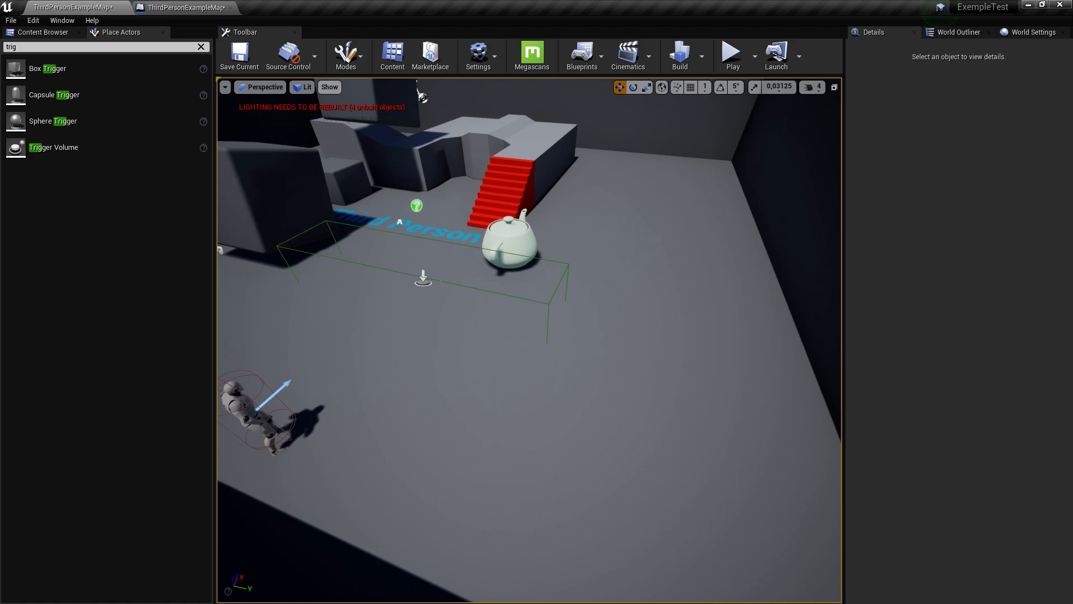
{"action": "left_click", "coordinate": [423, 280]}
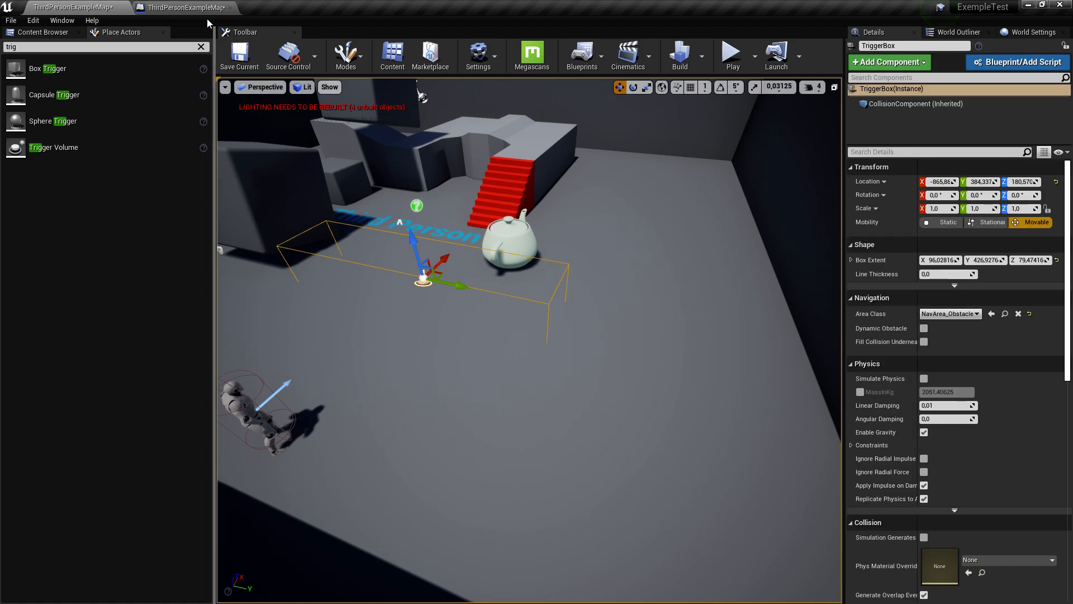
{"action": "left_click", "coordinate": [173, 7]}
{"action": "right_click_drag", "start_coordinate": [423, 423], "coordinate": [420, 221]}
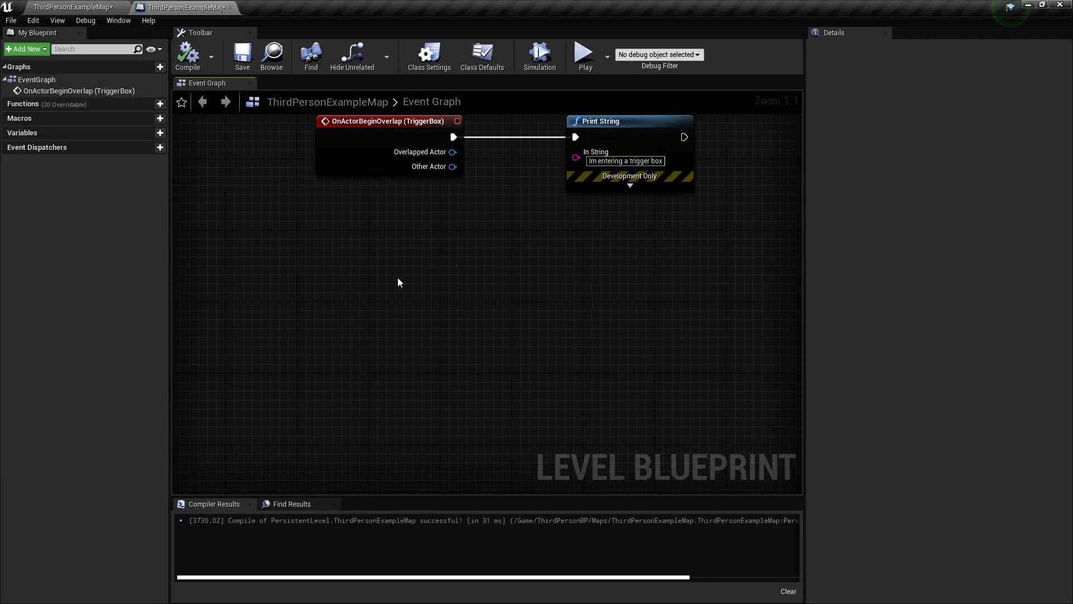
{"action": "right_click", "coordinate": [397, 277]}
{"action": "type", "text": "end overl"}
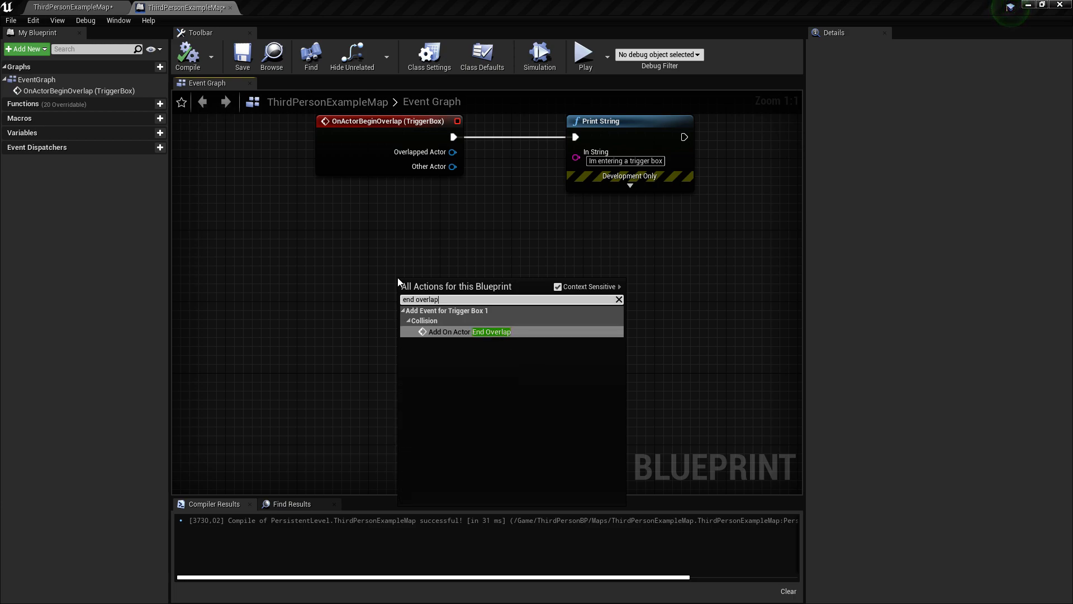
{"action": "type", "text": "ap"}
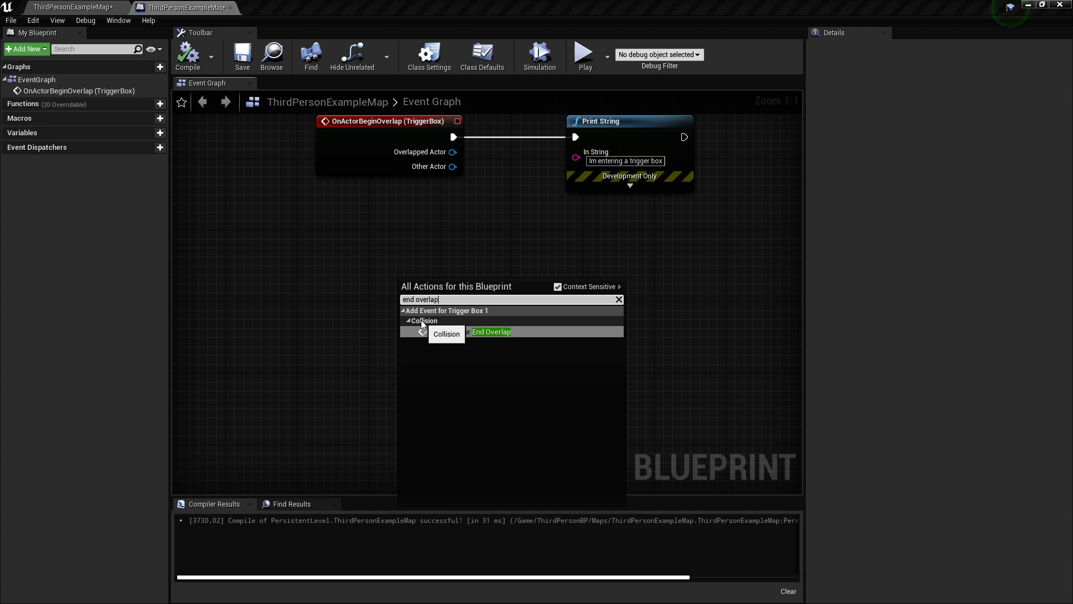
{"action": "left_click", "coordinate": [473, 333]}
{"action": "left_click_drag", "start_coordinate": [470, 333], "coordinate": [389, 315]}
- Add a Print String node from the OnActorEndOverlap event's execution output and line it up with the event node
{"action": "left_click_drag", "start_coordinate": [446, 280], "coordinate": [532, 284]}
{"action": "type", "text": "print string"}
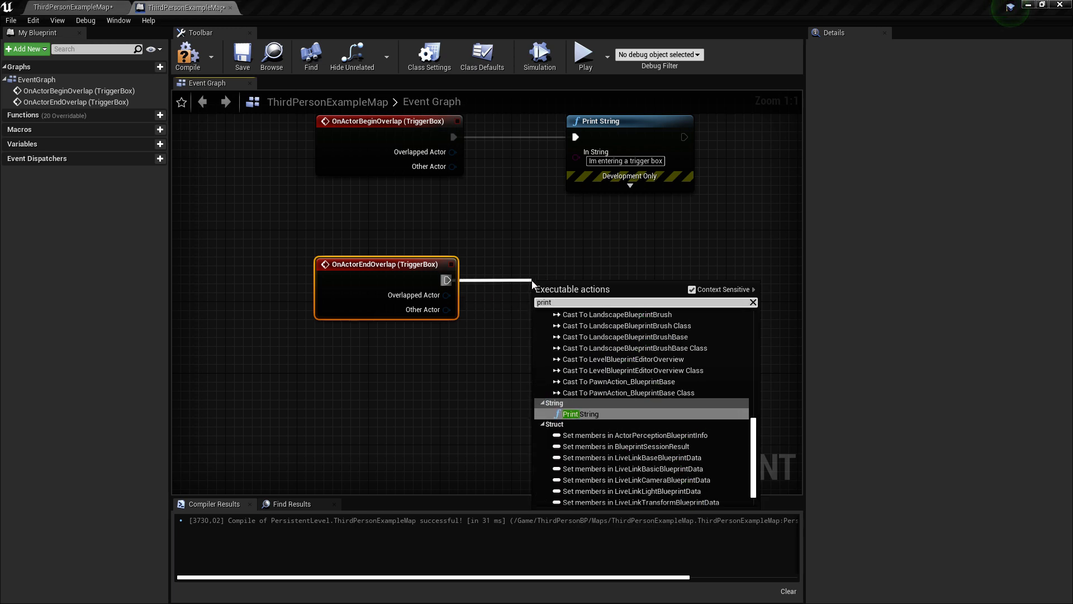
{"action": "key", "text": "Return"}
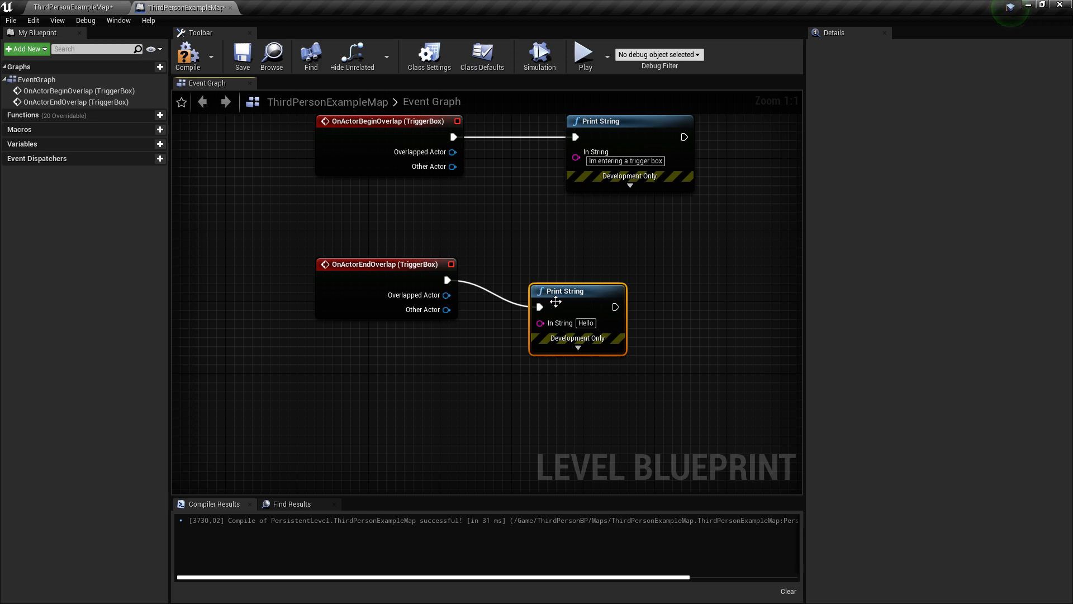
{"action": "left_click_drag", "start_coordinate": [554, 302], "coordinate": [600, 275]}
- Set the new Print String node's In String to "Exiting collision sphere", then compile and save the Level Blueprint
{"action": "key", "text": "BackSpace"}
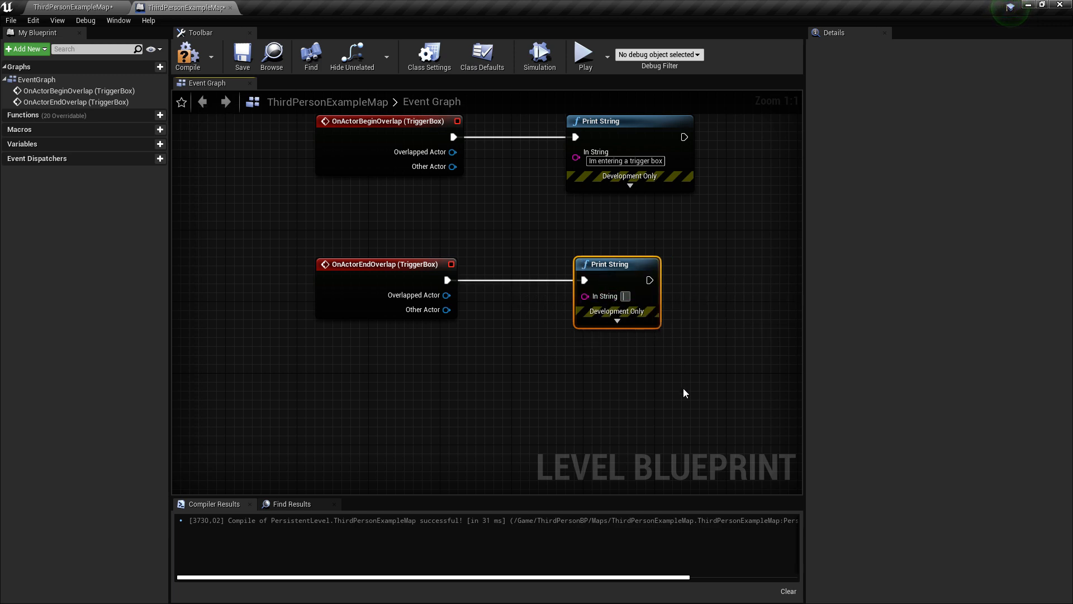
{"action": "type", "text": "Exitin"}
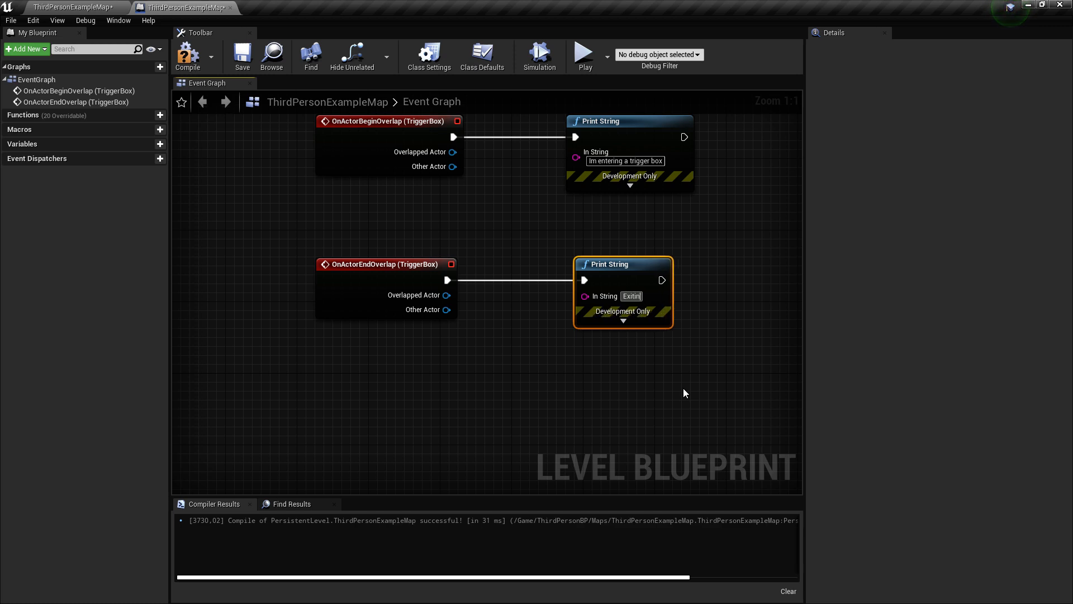
{"action": "type", "text": "g coll"}
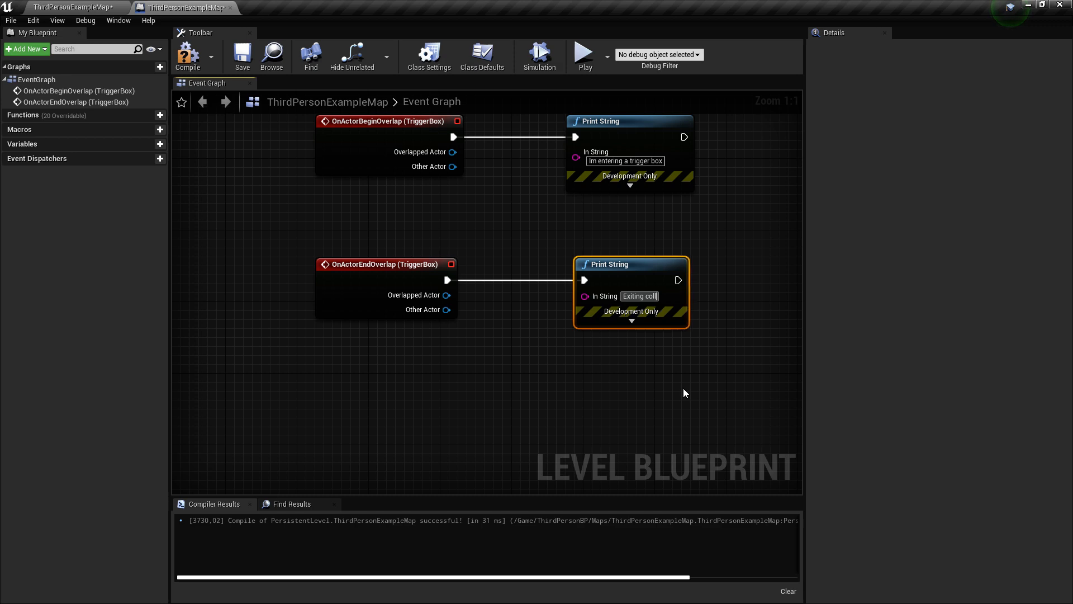
{"action": "type", "text": "ision sphere"}
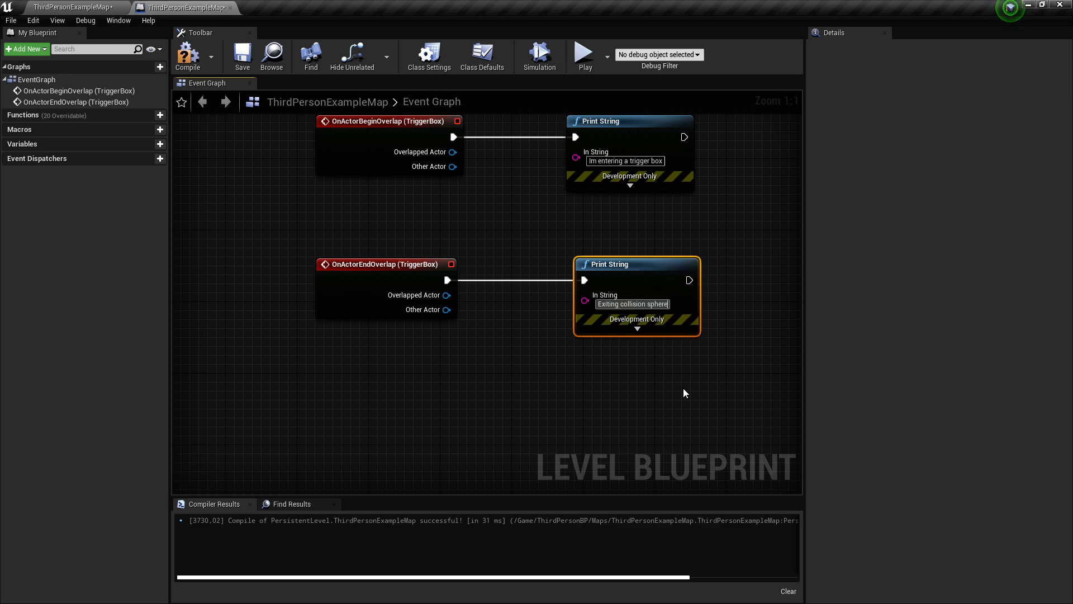
{"action": "key", "text": "Return"}
{"action": "left_click", "coordinate": [188, 56]}
{"action": "left_click", "coordinate": [242, 56]}
{"action": "left_click", "coordinate": [242, 56]}
- Play the level from the map editor and run the character in and out of the trigger box to test both overlap messages
{"action": "left_click", "coordinate": [74, 6]}
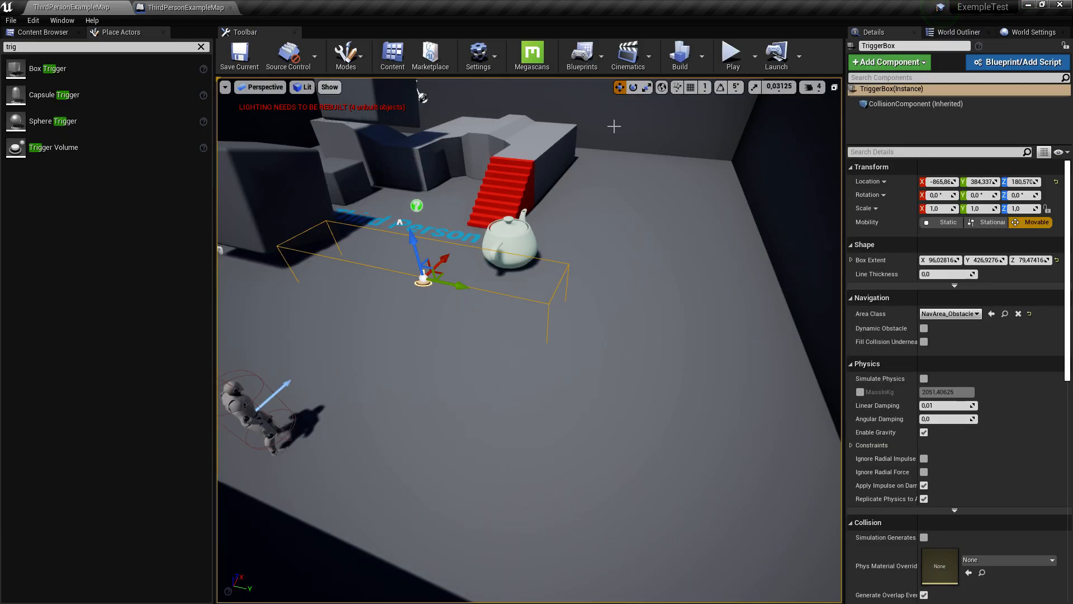
{"action": "left_click", "coordinate": [731, 53]}
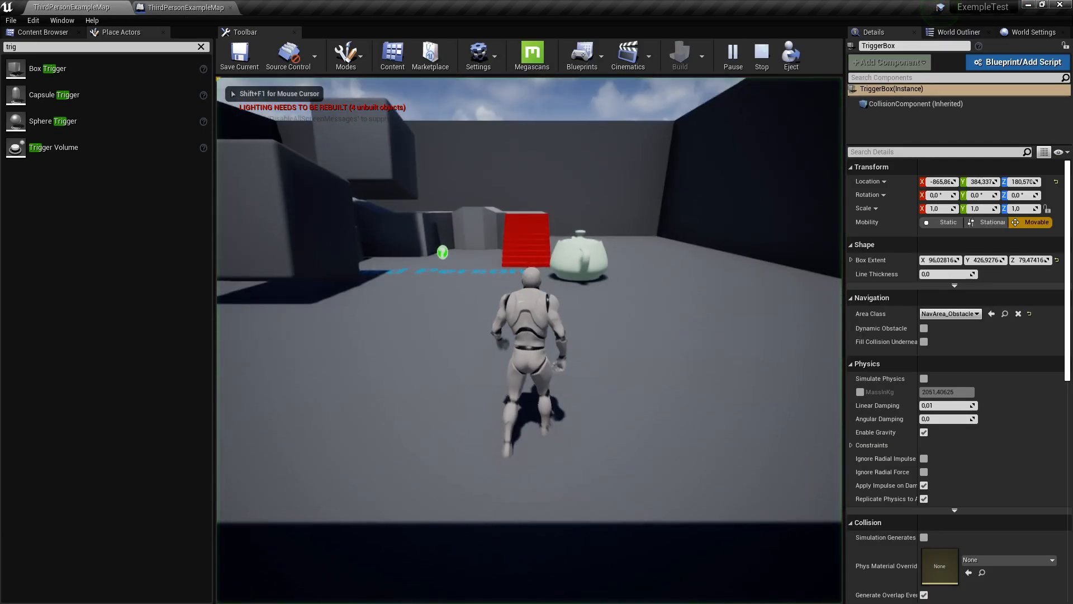
{"action": "key", "text": "w"}
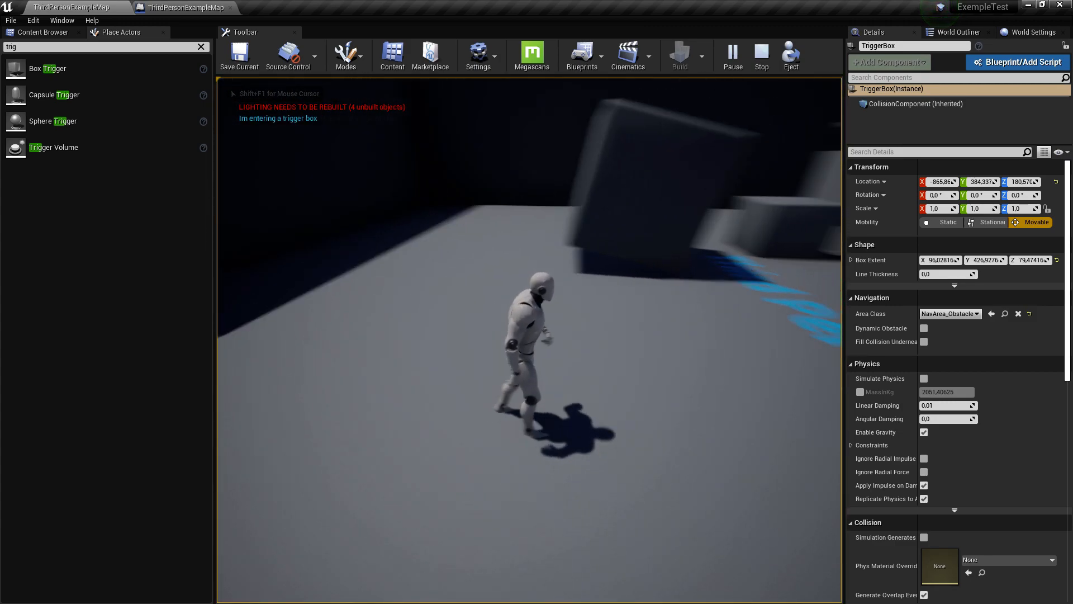
{"action": "key", "text": "d"}
{"action": "key", "text": "a"}
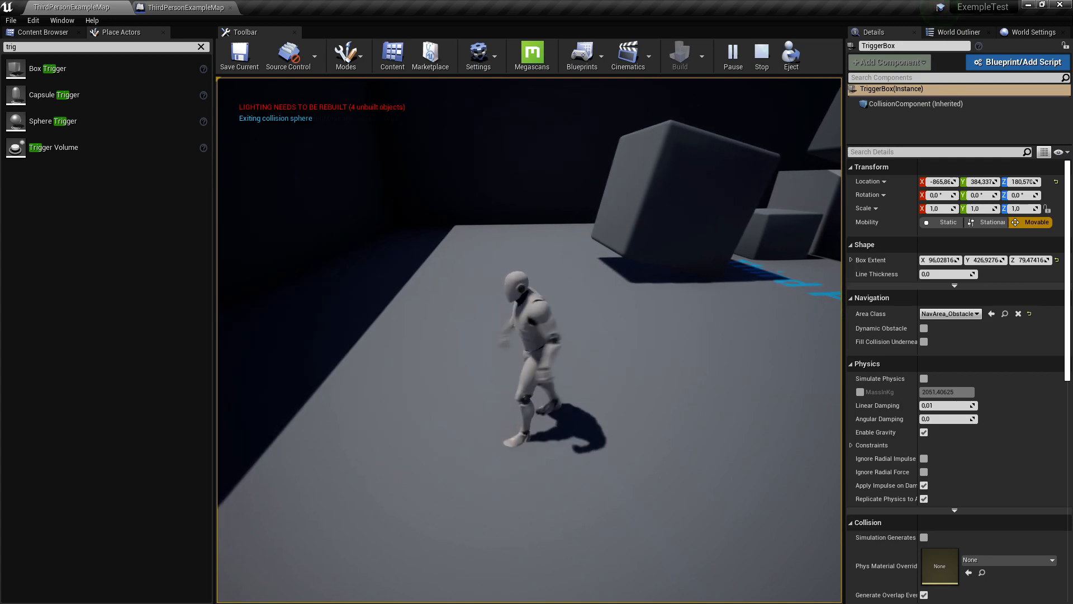
{"action": "key", "text": "d"}
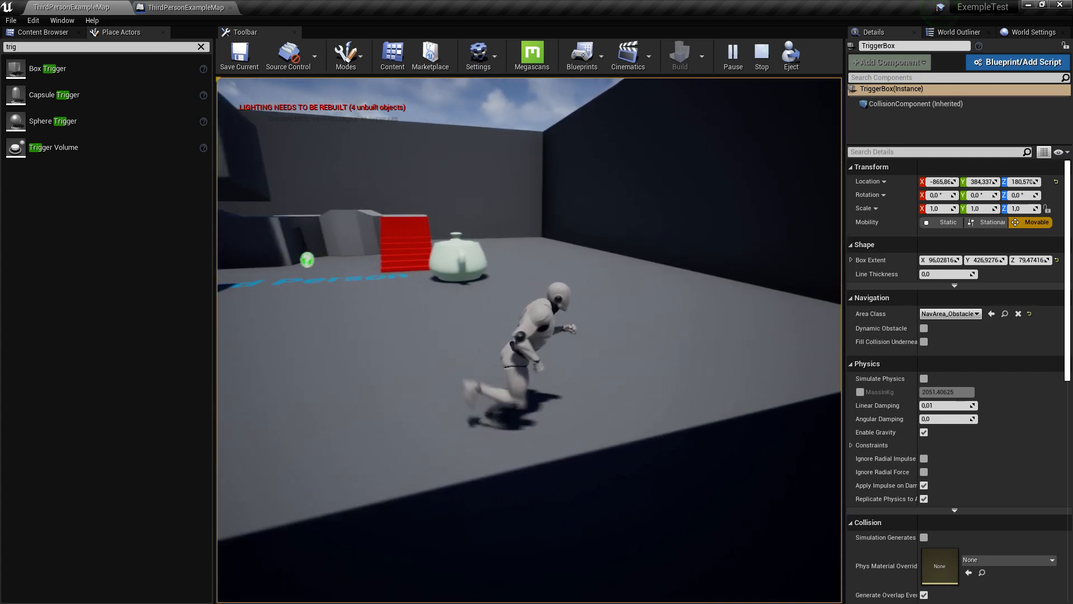
- Run and jump the character around the level, up the red stairs and back through the trigger box area to retest the messages
{"action": "key", "text": "w"}
{"action": "key", "text": "space"}
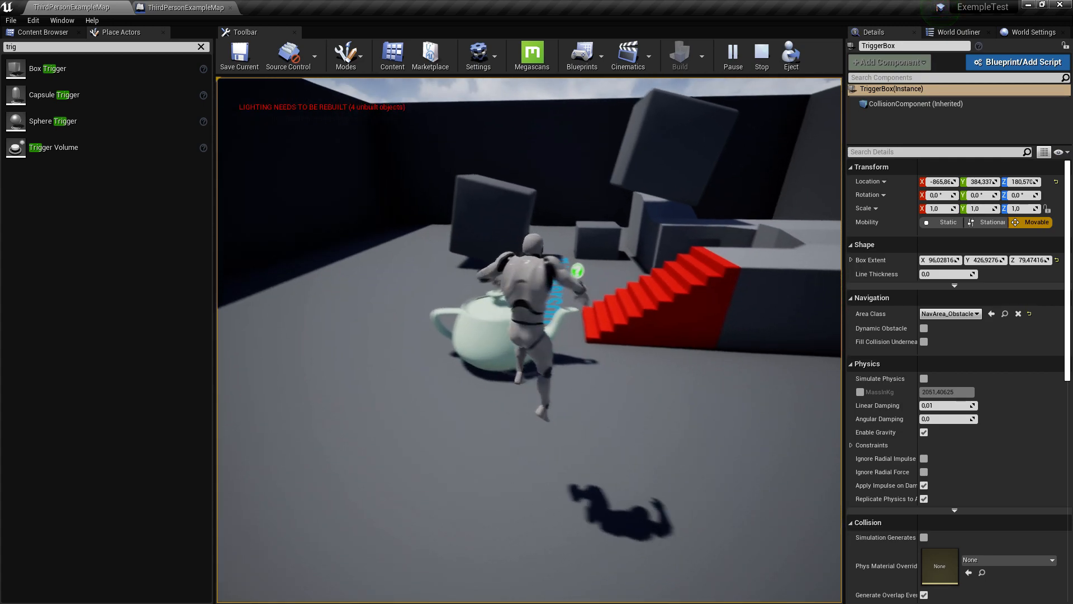
{"action": "key", "text": "space"}
{"action": "key", "text": "w"}
{"action": "key", "text": "space"}
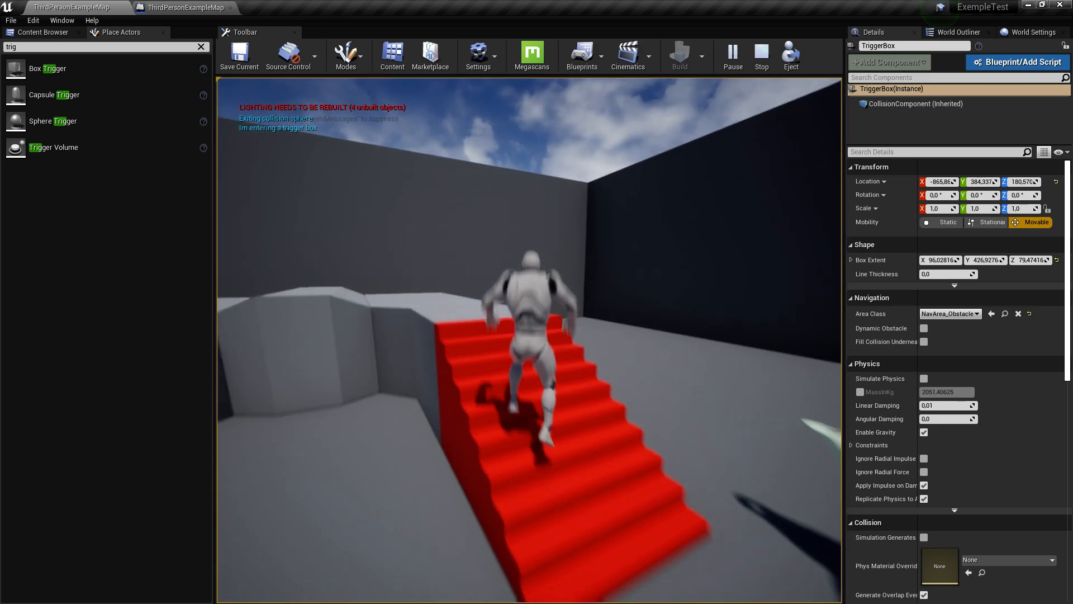
{"action": "key", "text": "space"}
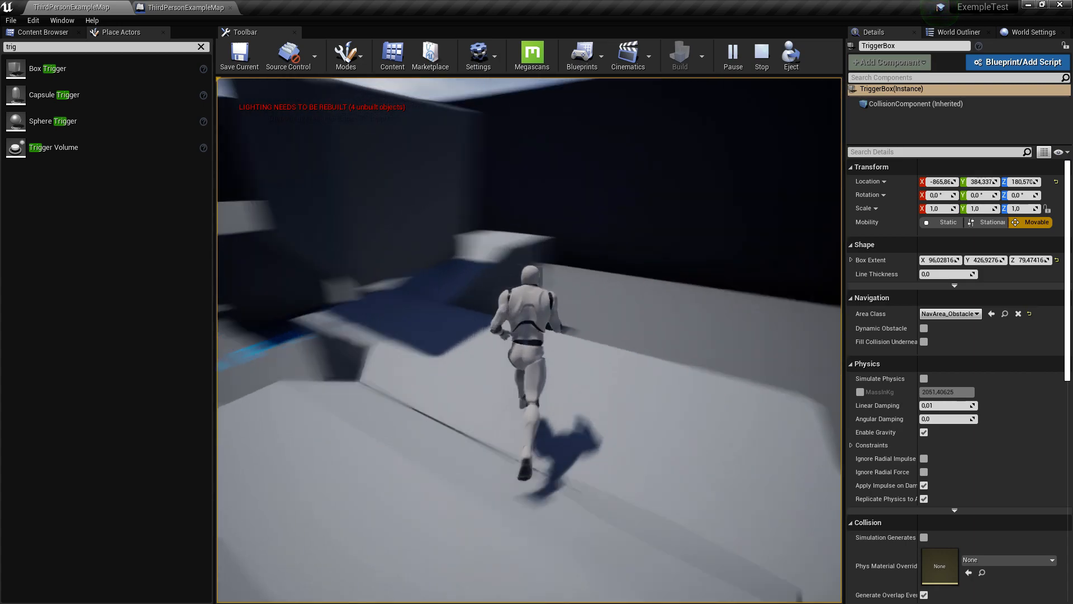
{"action": "key", "text": "space"}
{"action": "key", "text": "space"}
{"action": "key", "text": "d"}
{"action": "key", "text": "w"}
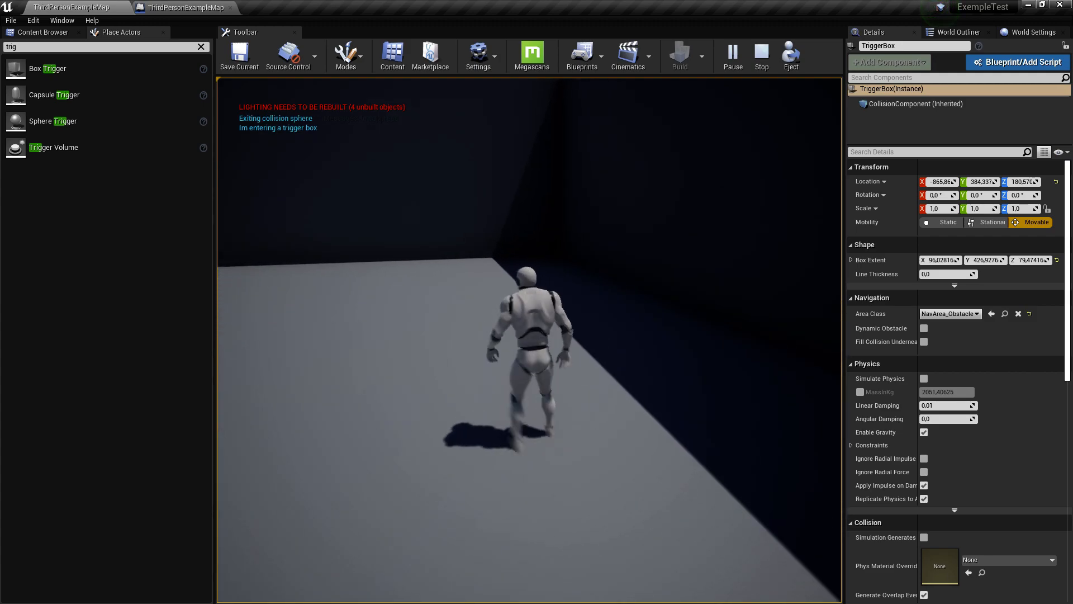
{"action": "key", "text": "a"}
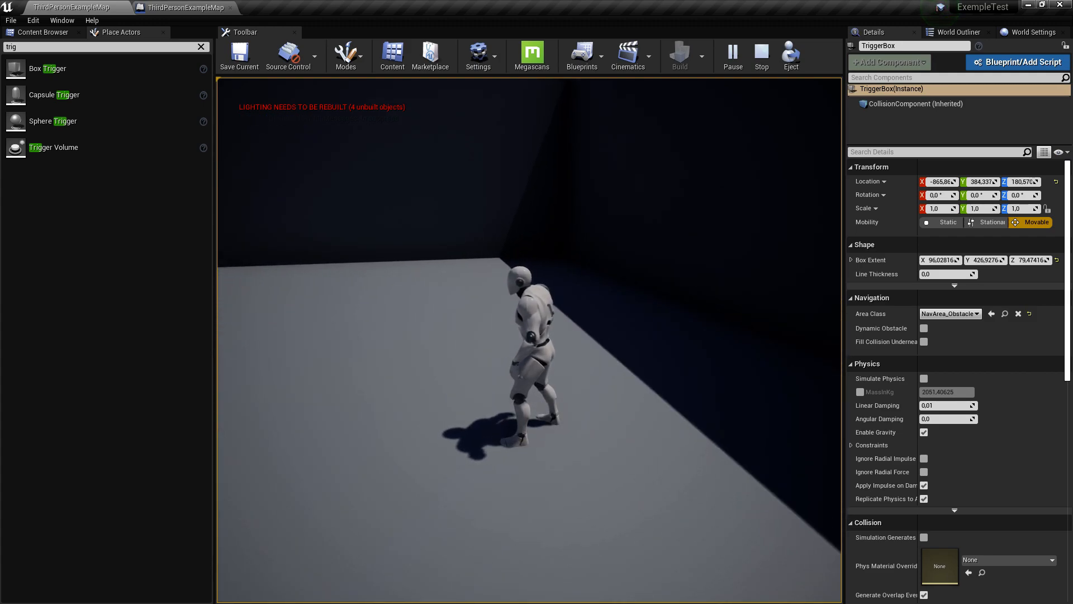
{"action": "key", "text": "s"}
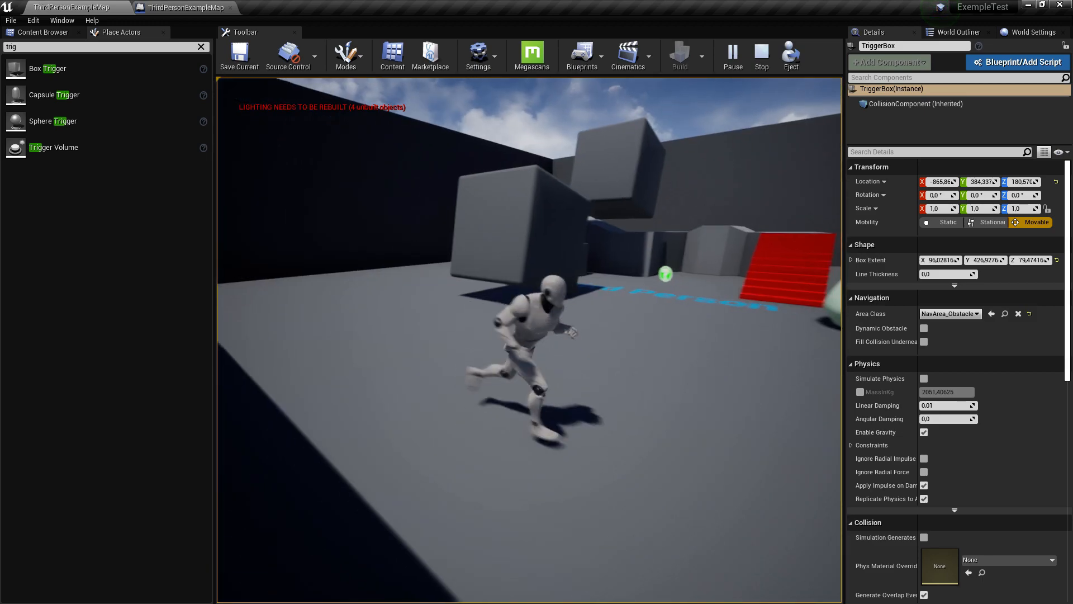
{"action": "key", "text": "a"}
{"action": "key", "text": "d"}
{"action": "key", "text": "w"}
{"action": "key", "text": "s"}
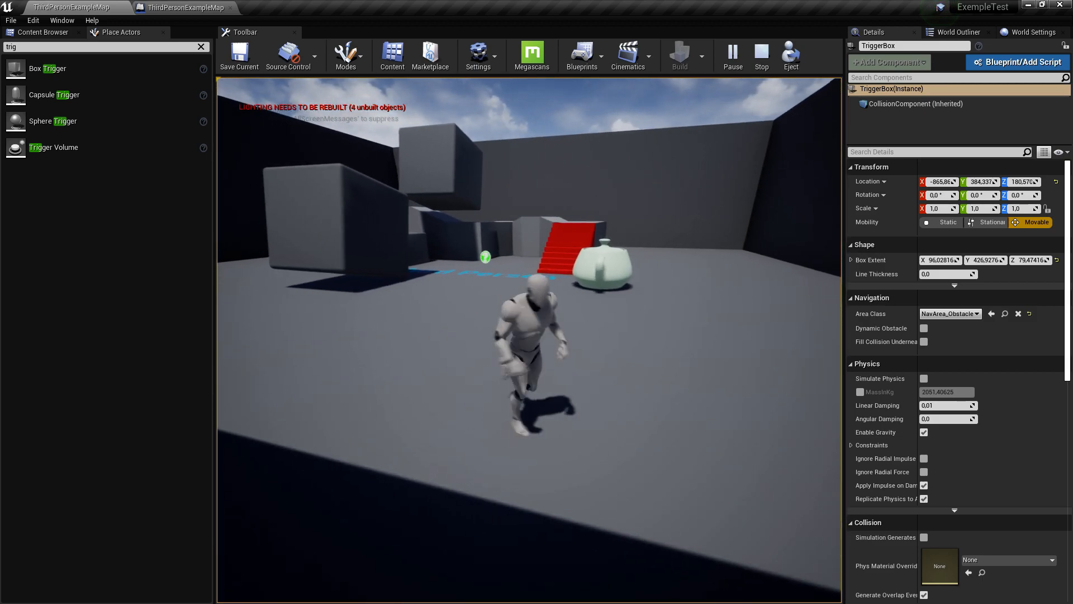